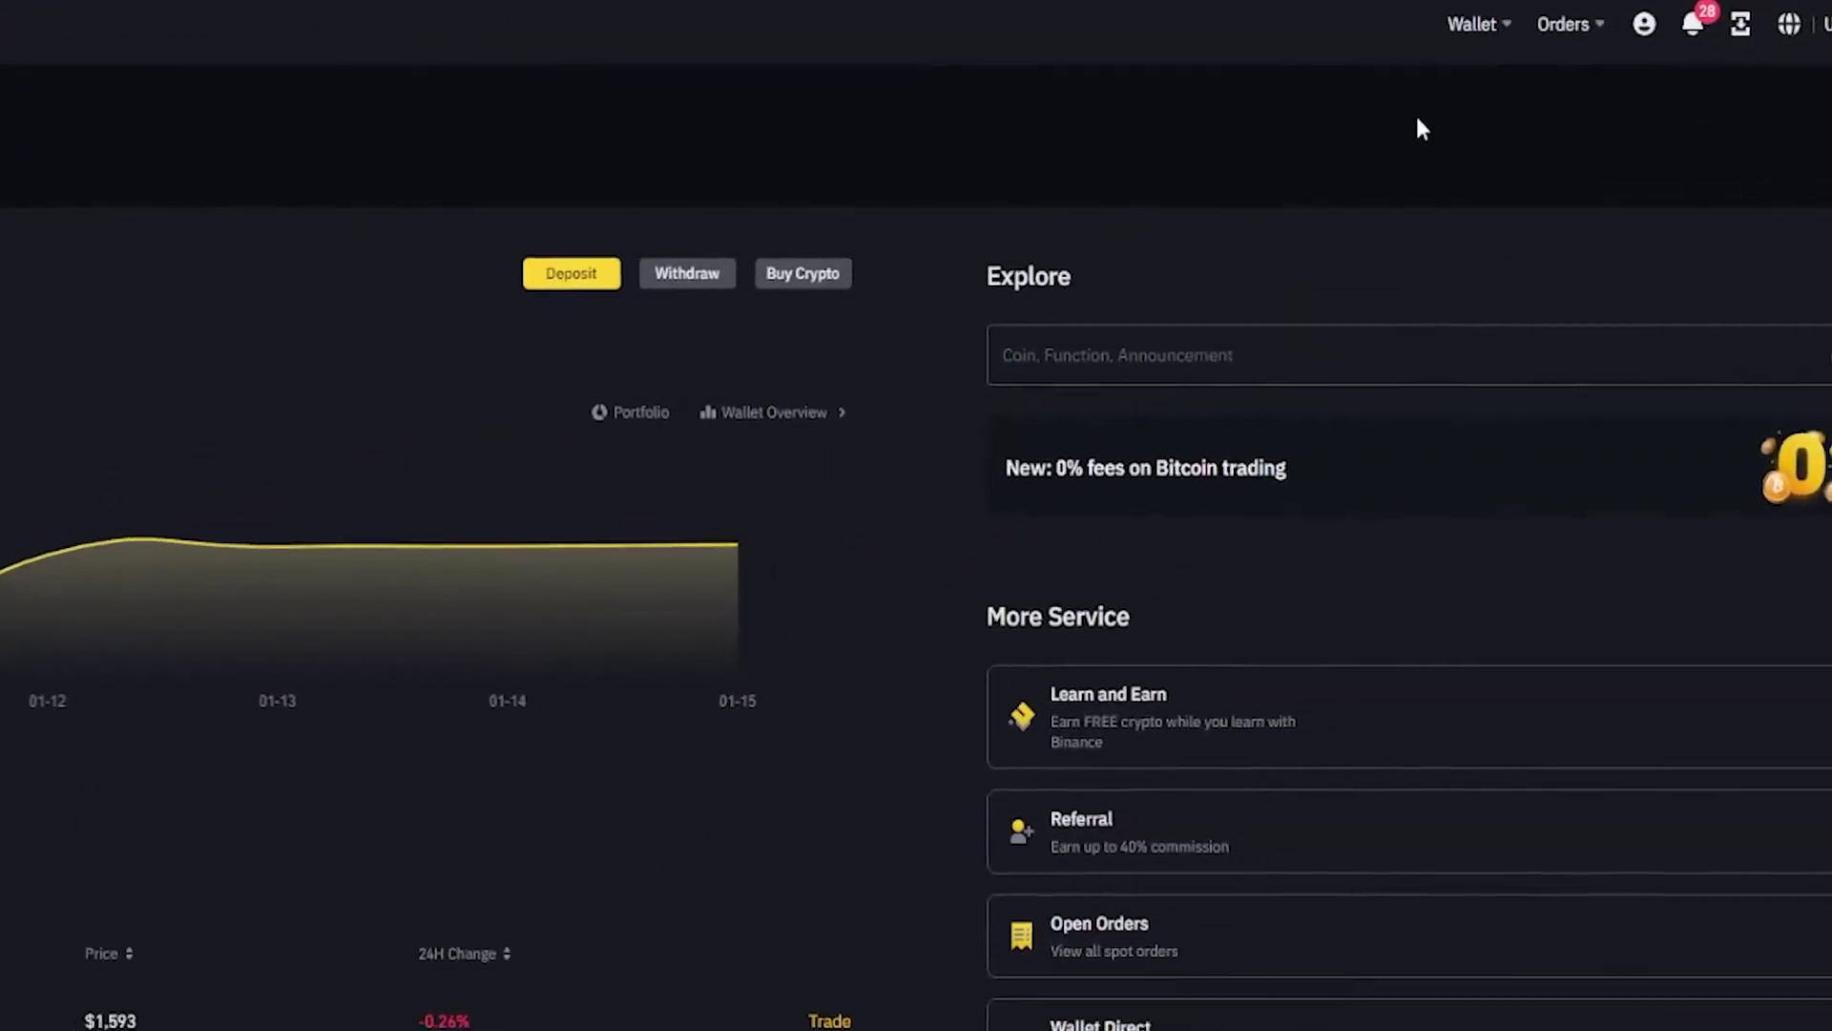
Open the Fiat and Spot wallet and filter its coin list by 'ethereum'.
mouse_move(1468, 28)
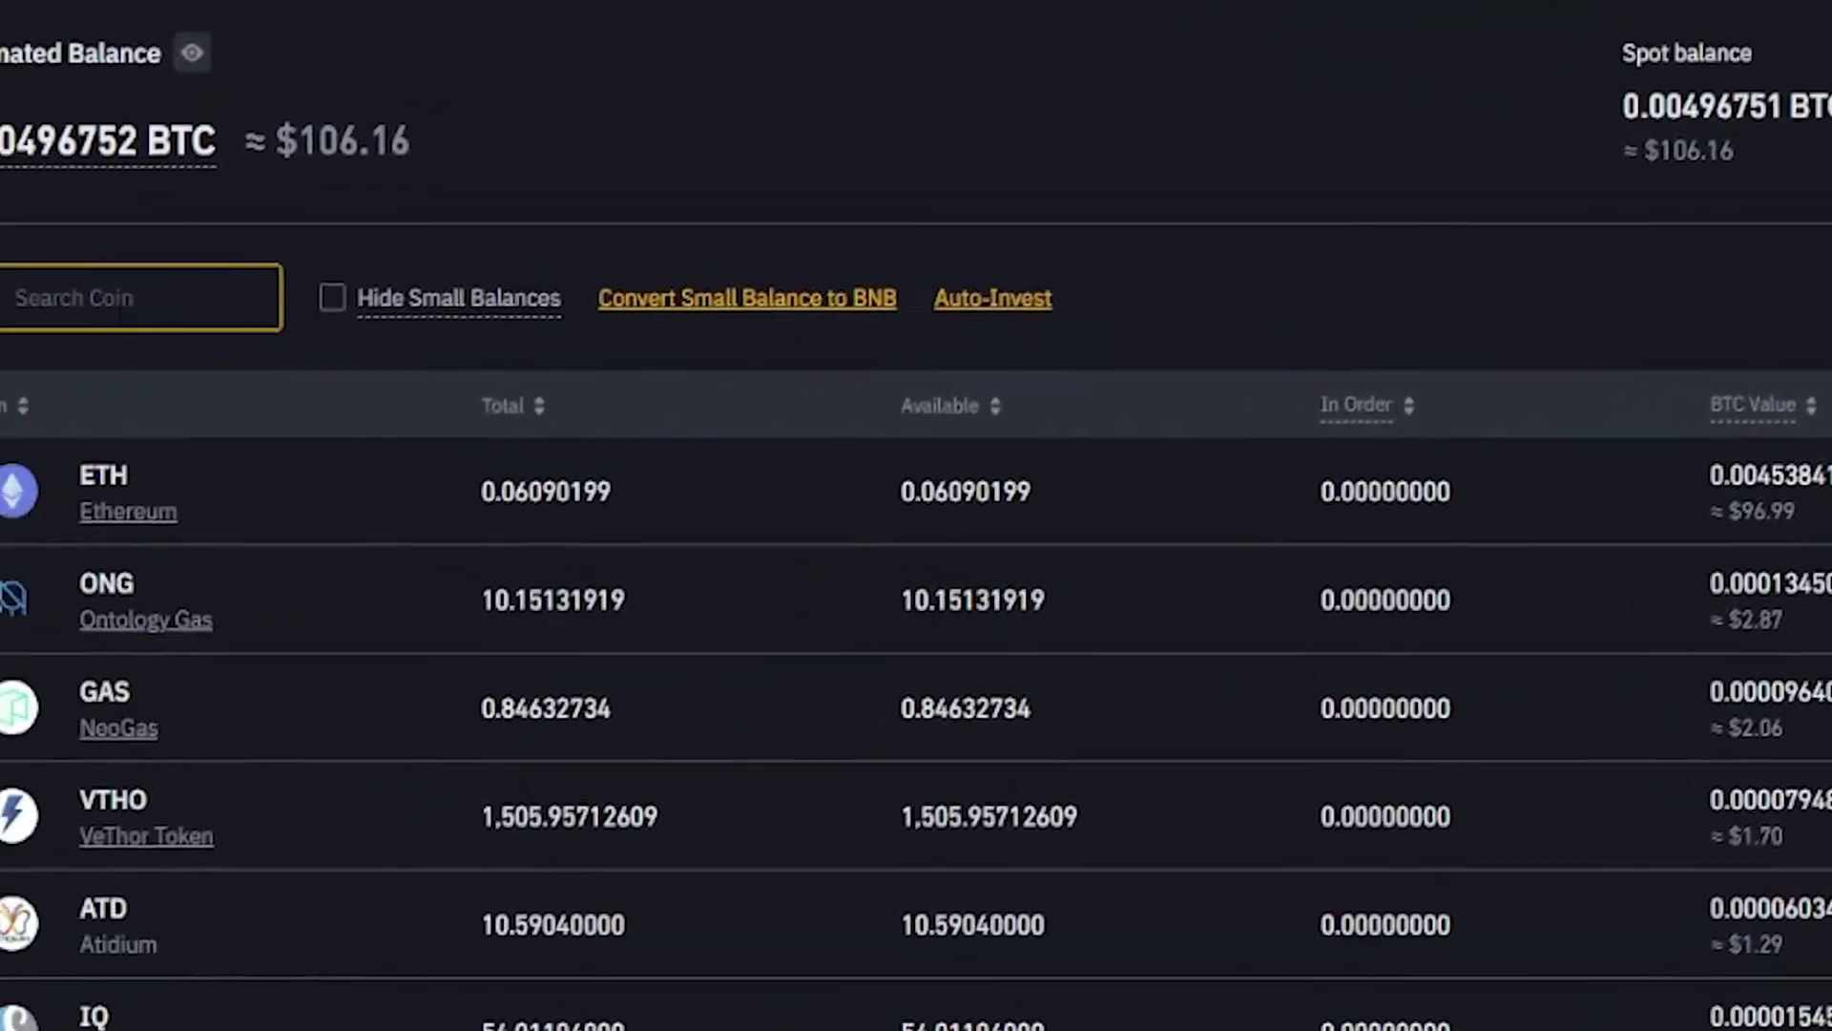
click(120, 307)
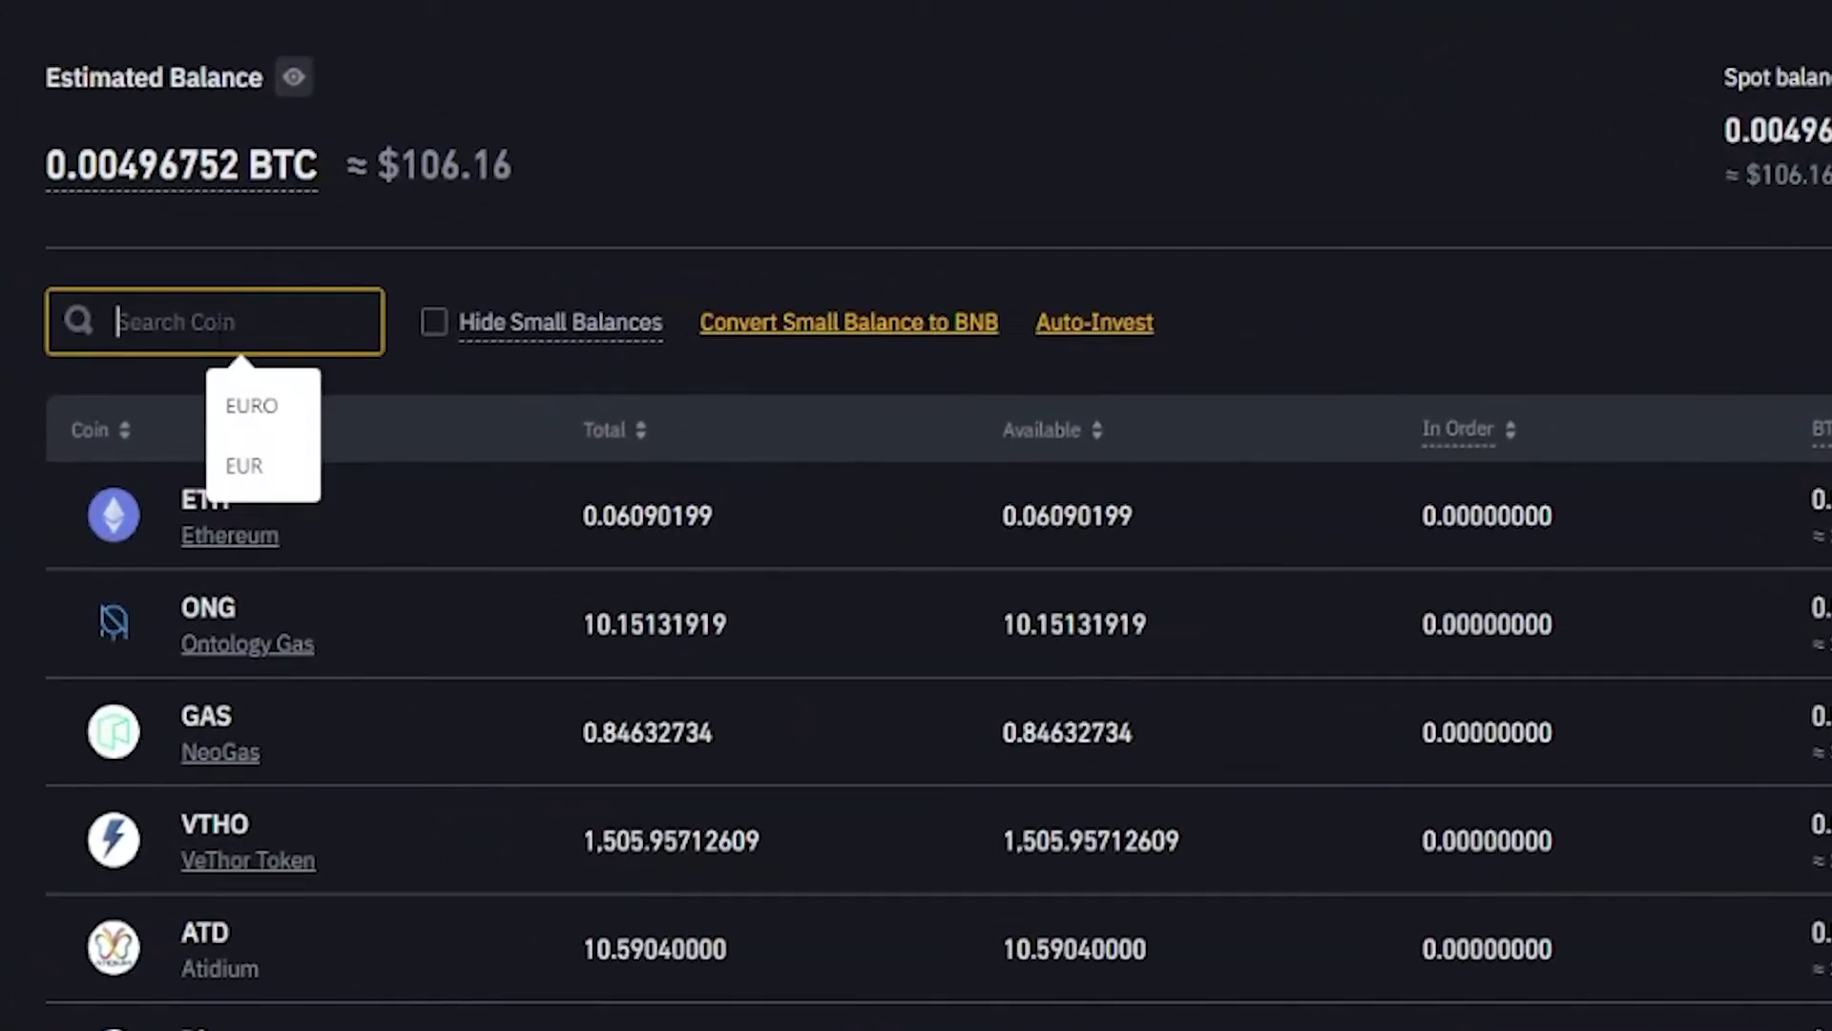
text(ethereum)
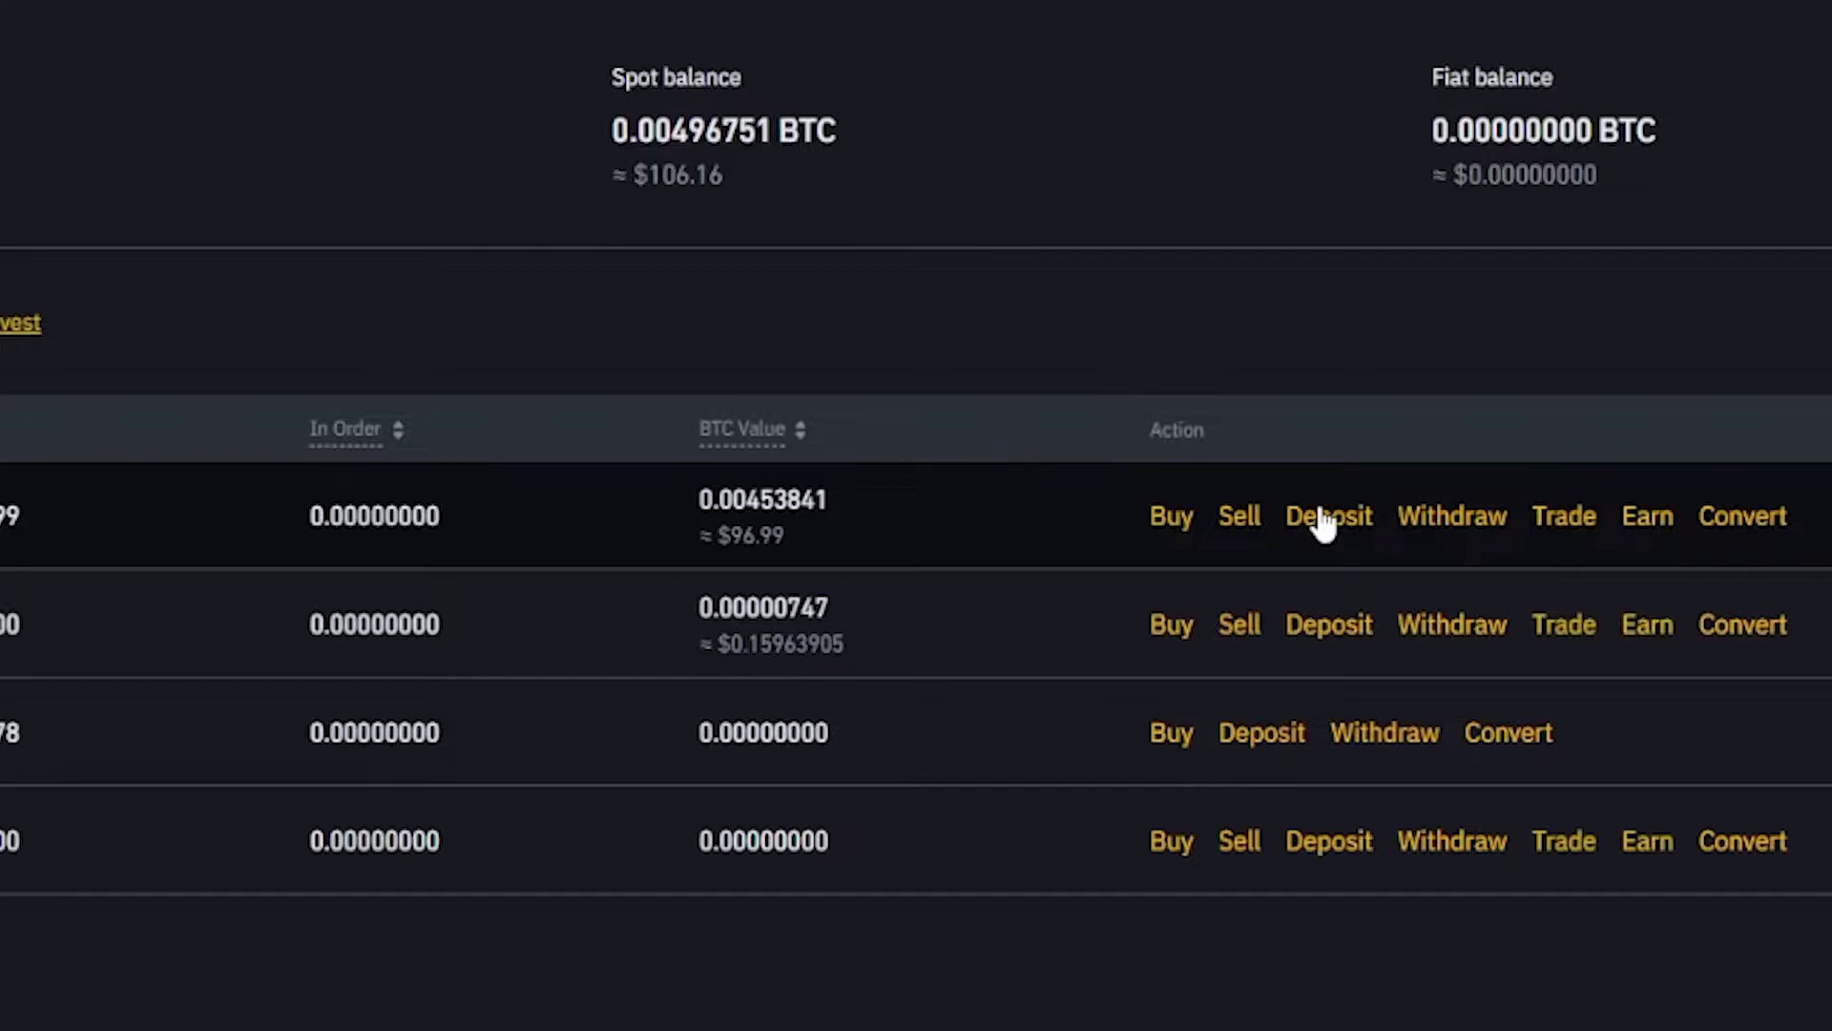
Start an ETH deposit, try searching the coin list for 'ada', and keep ETH selected.
click(1327, 516)
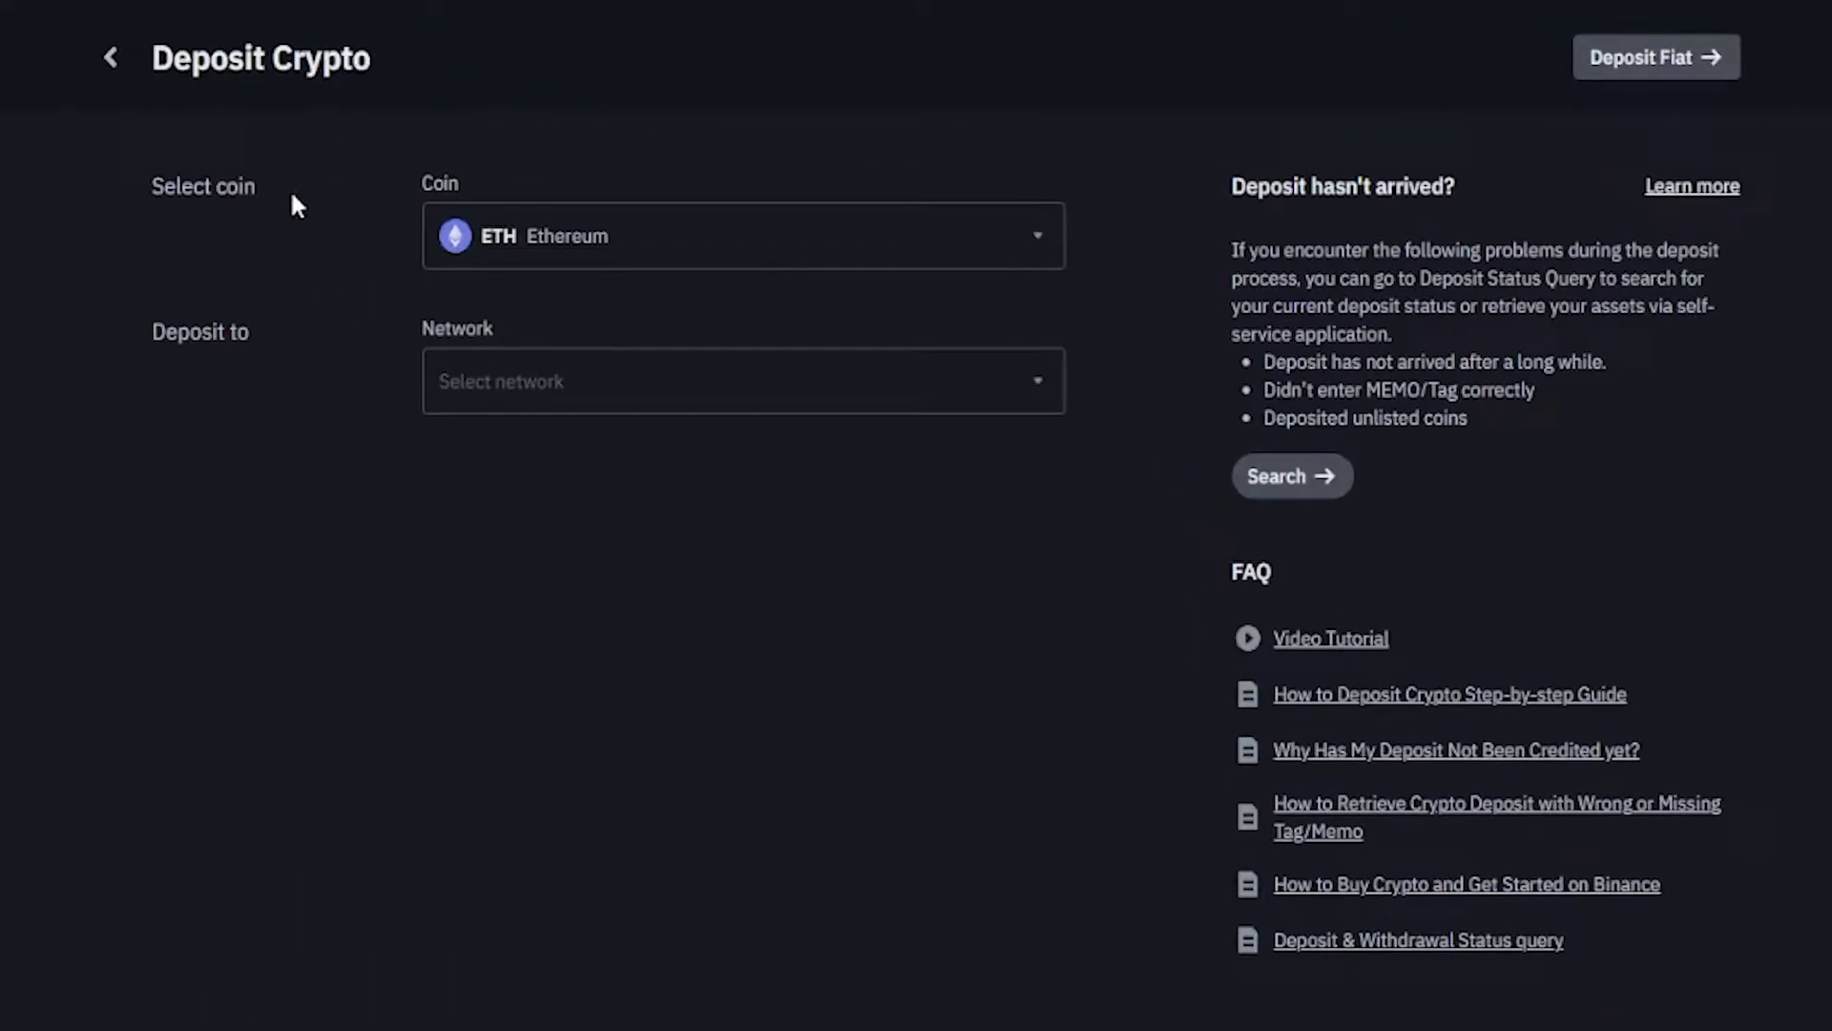
click(634, 229)
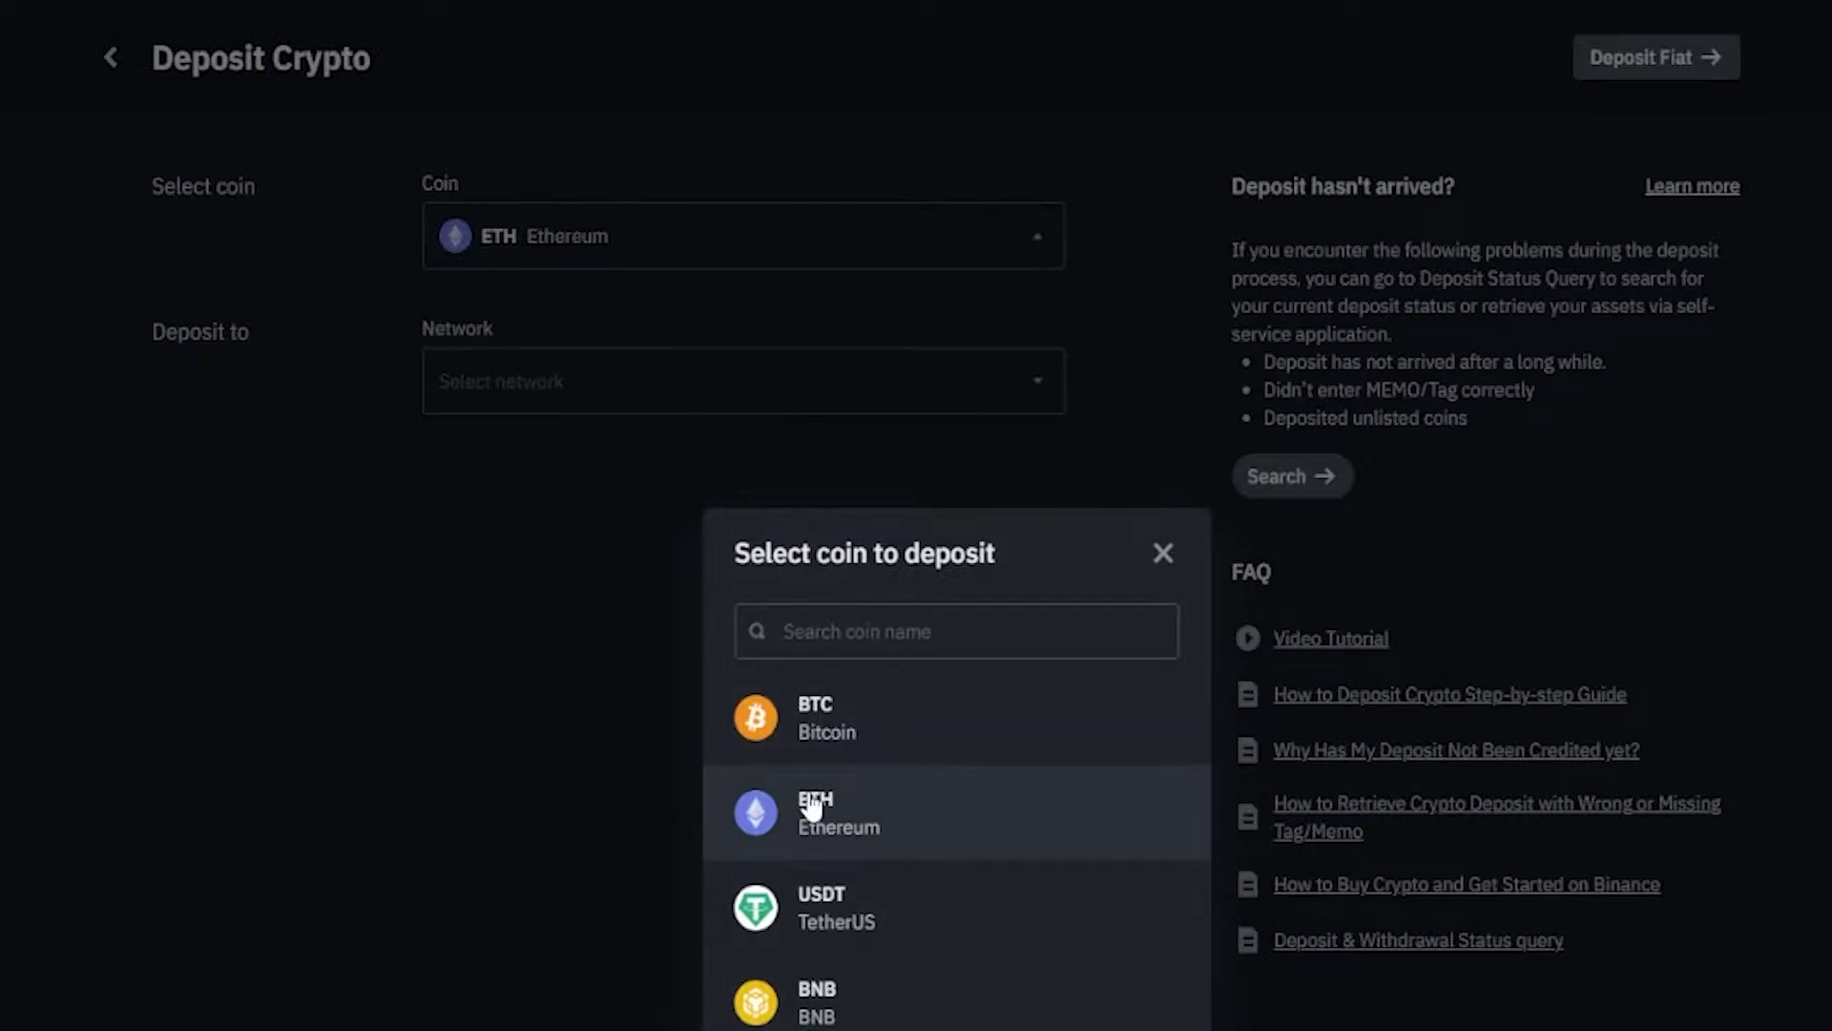
click(943, 631)
text(ada)
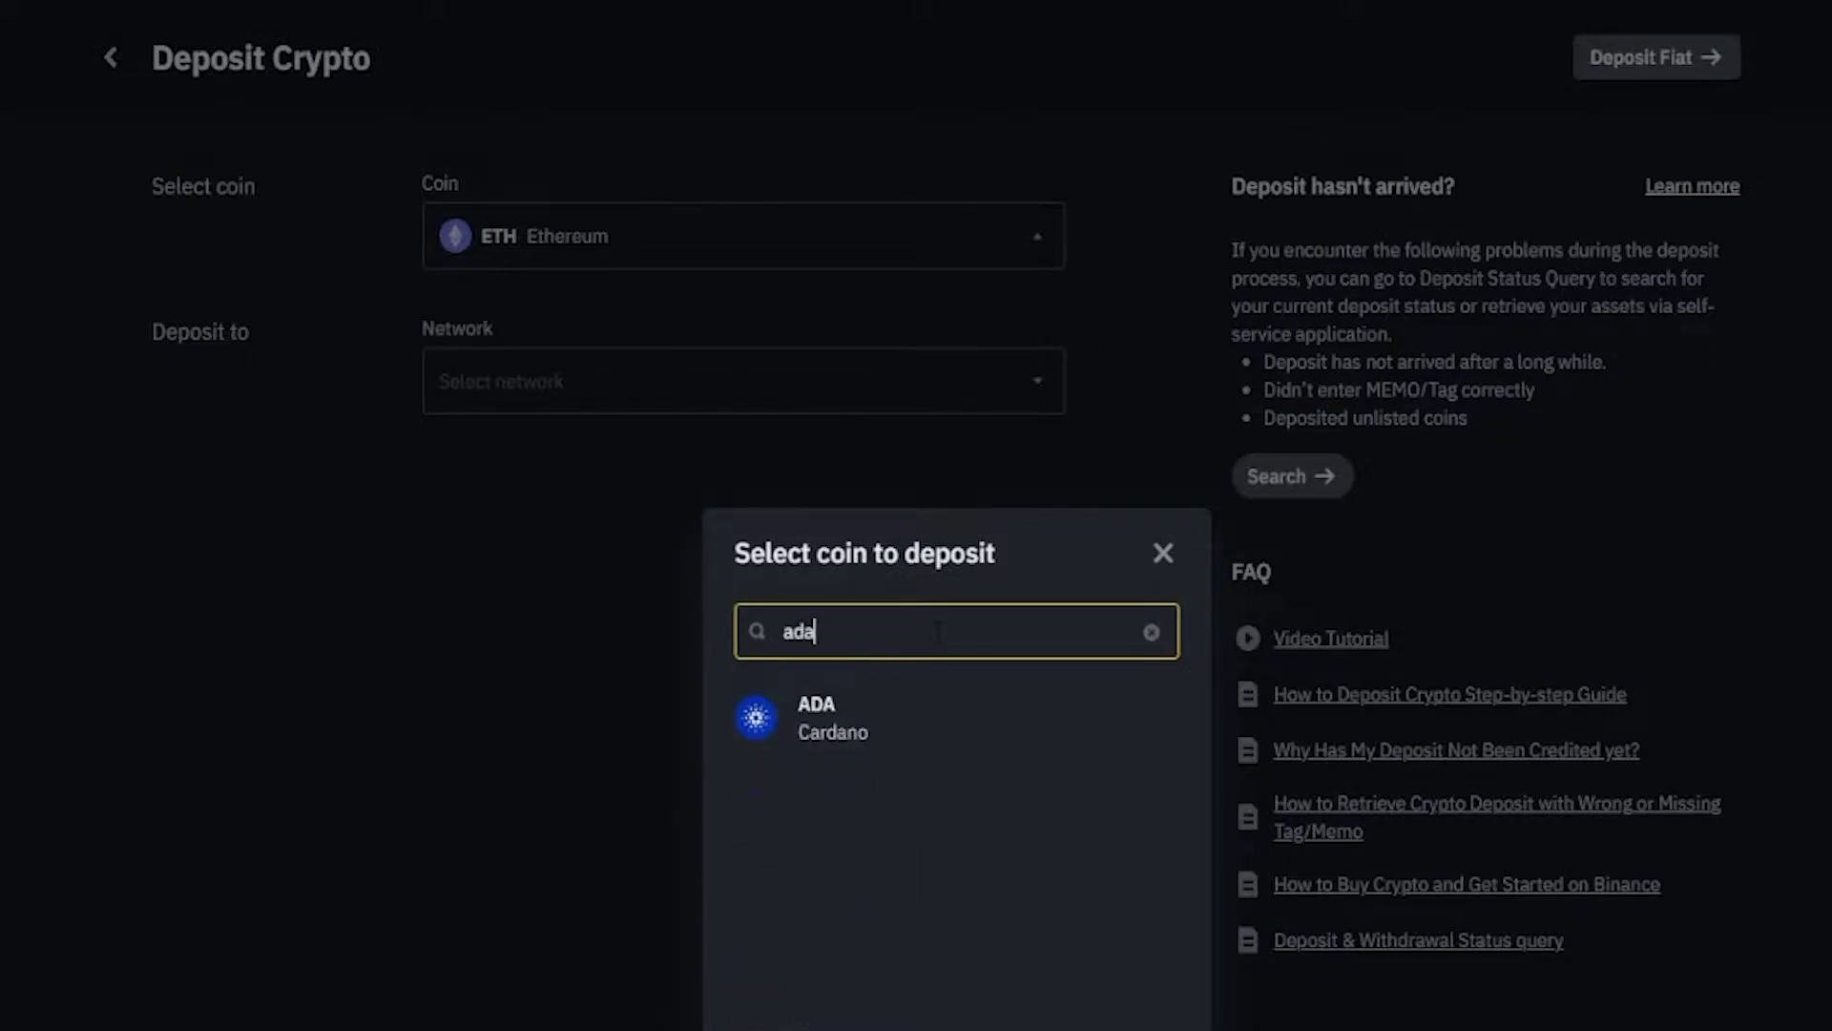
click(1160, 554)
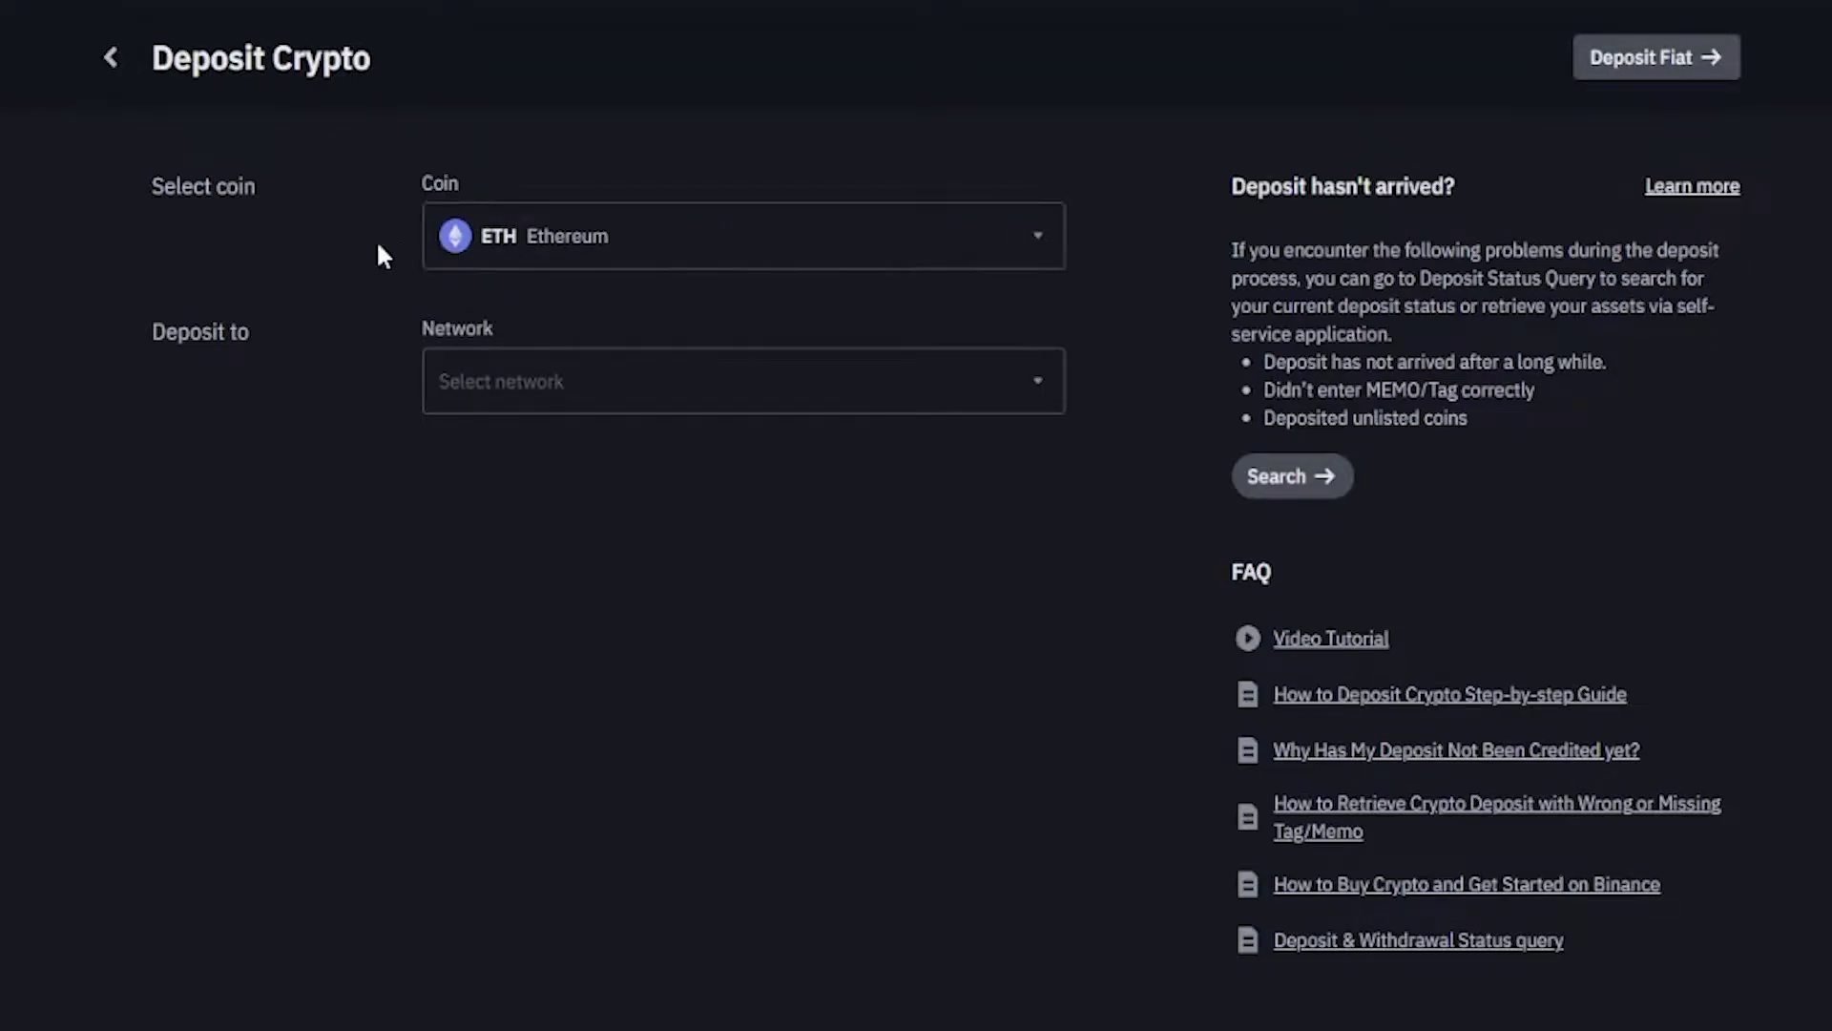
Browse the ETH deposit network options without choosing one.
click(565, 374)
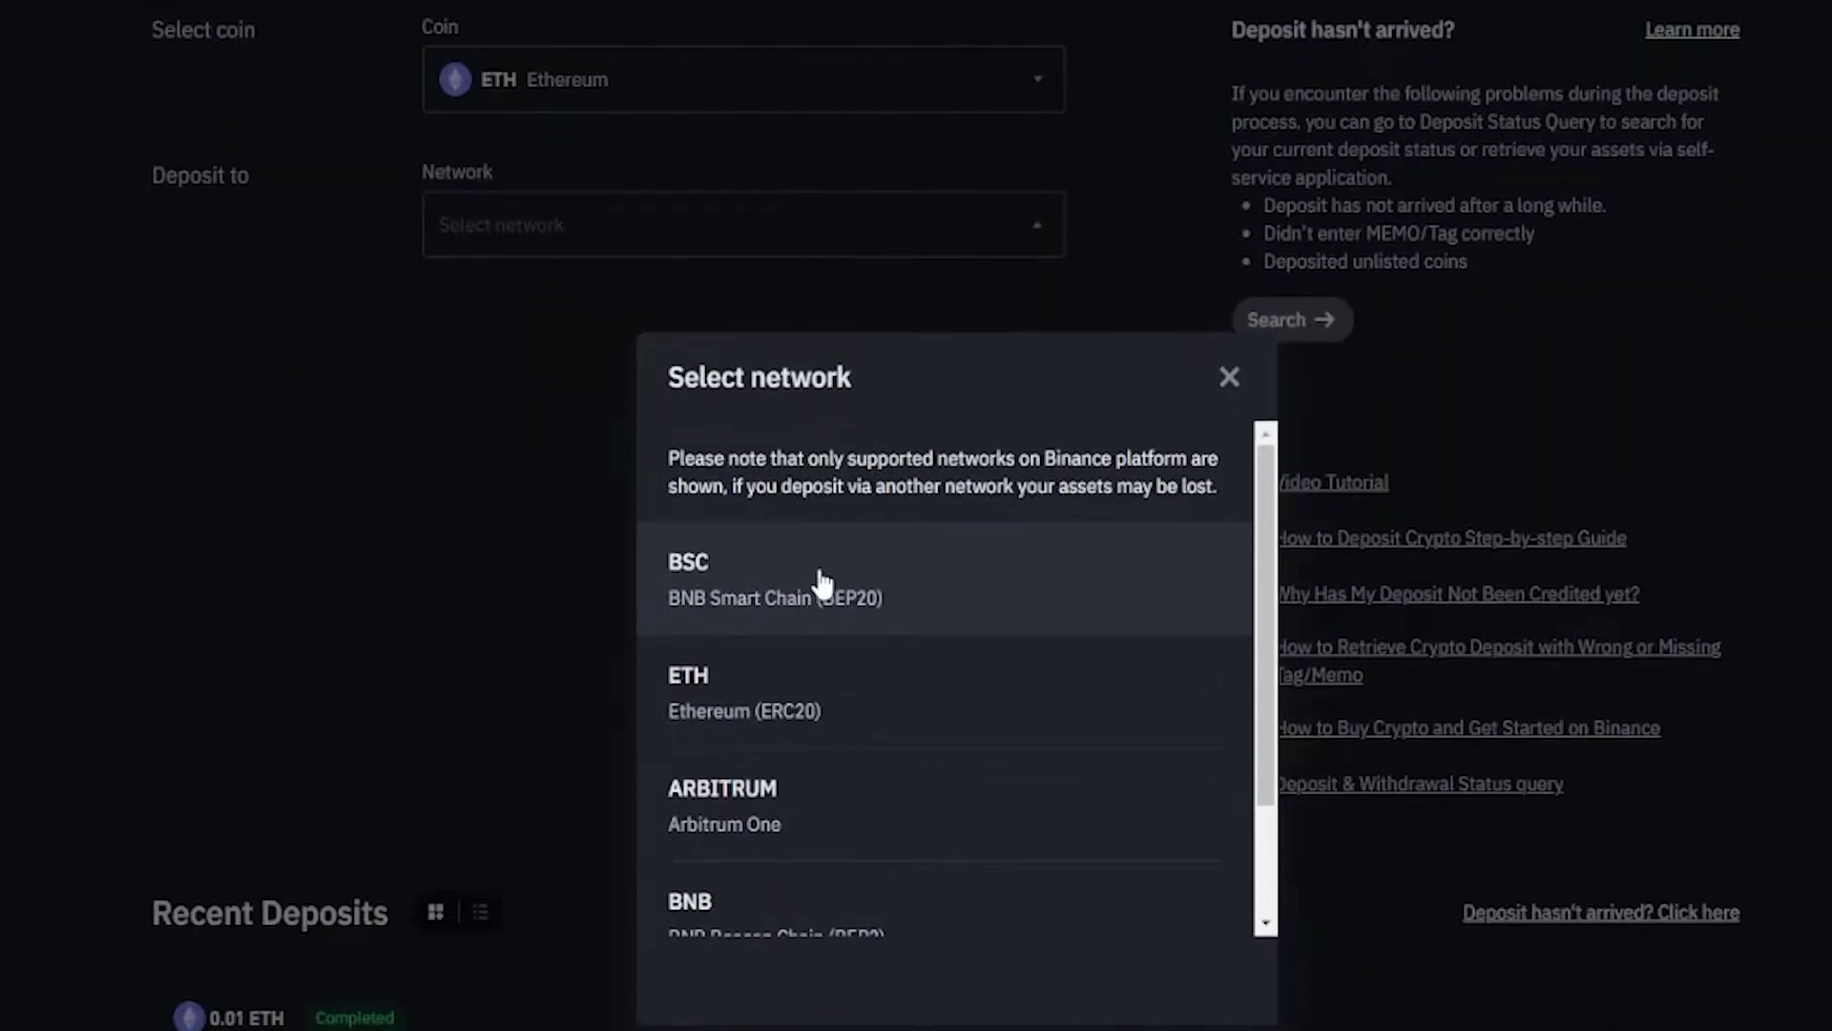
scroll(809, 587, down, 2)
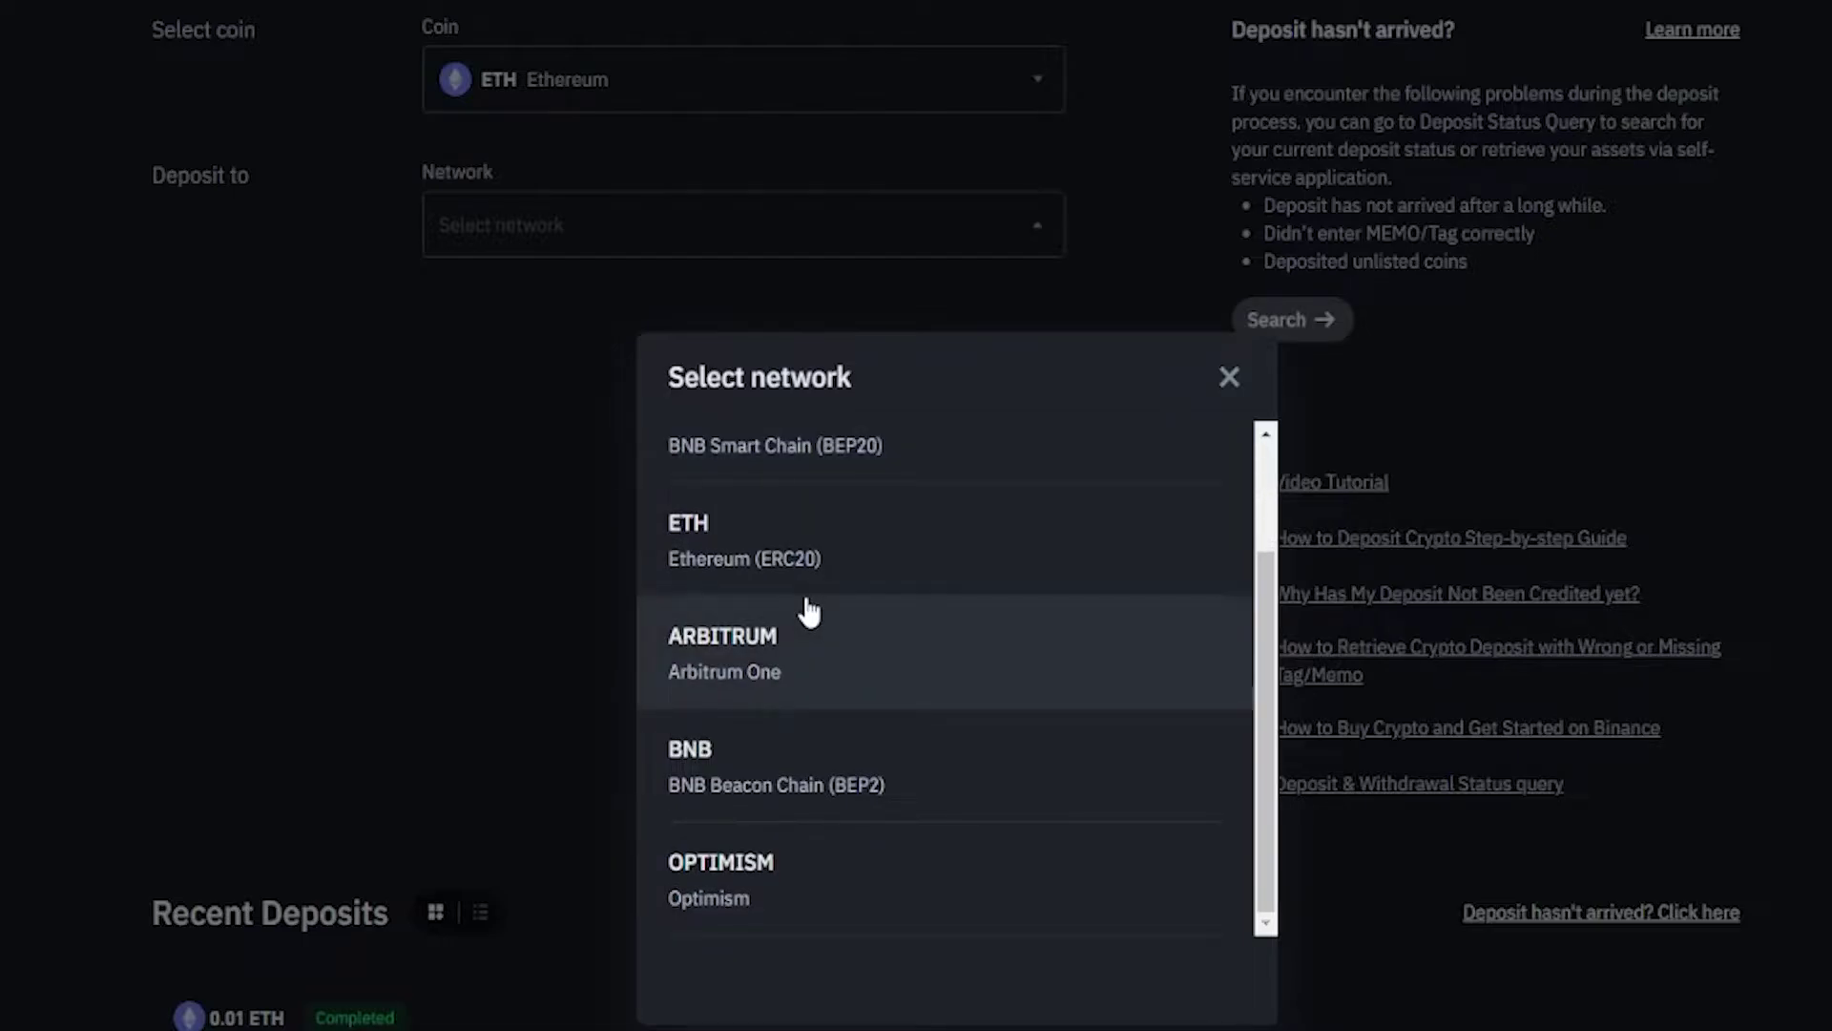
scroll(809, 611, up, 2)
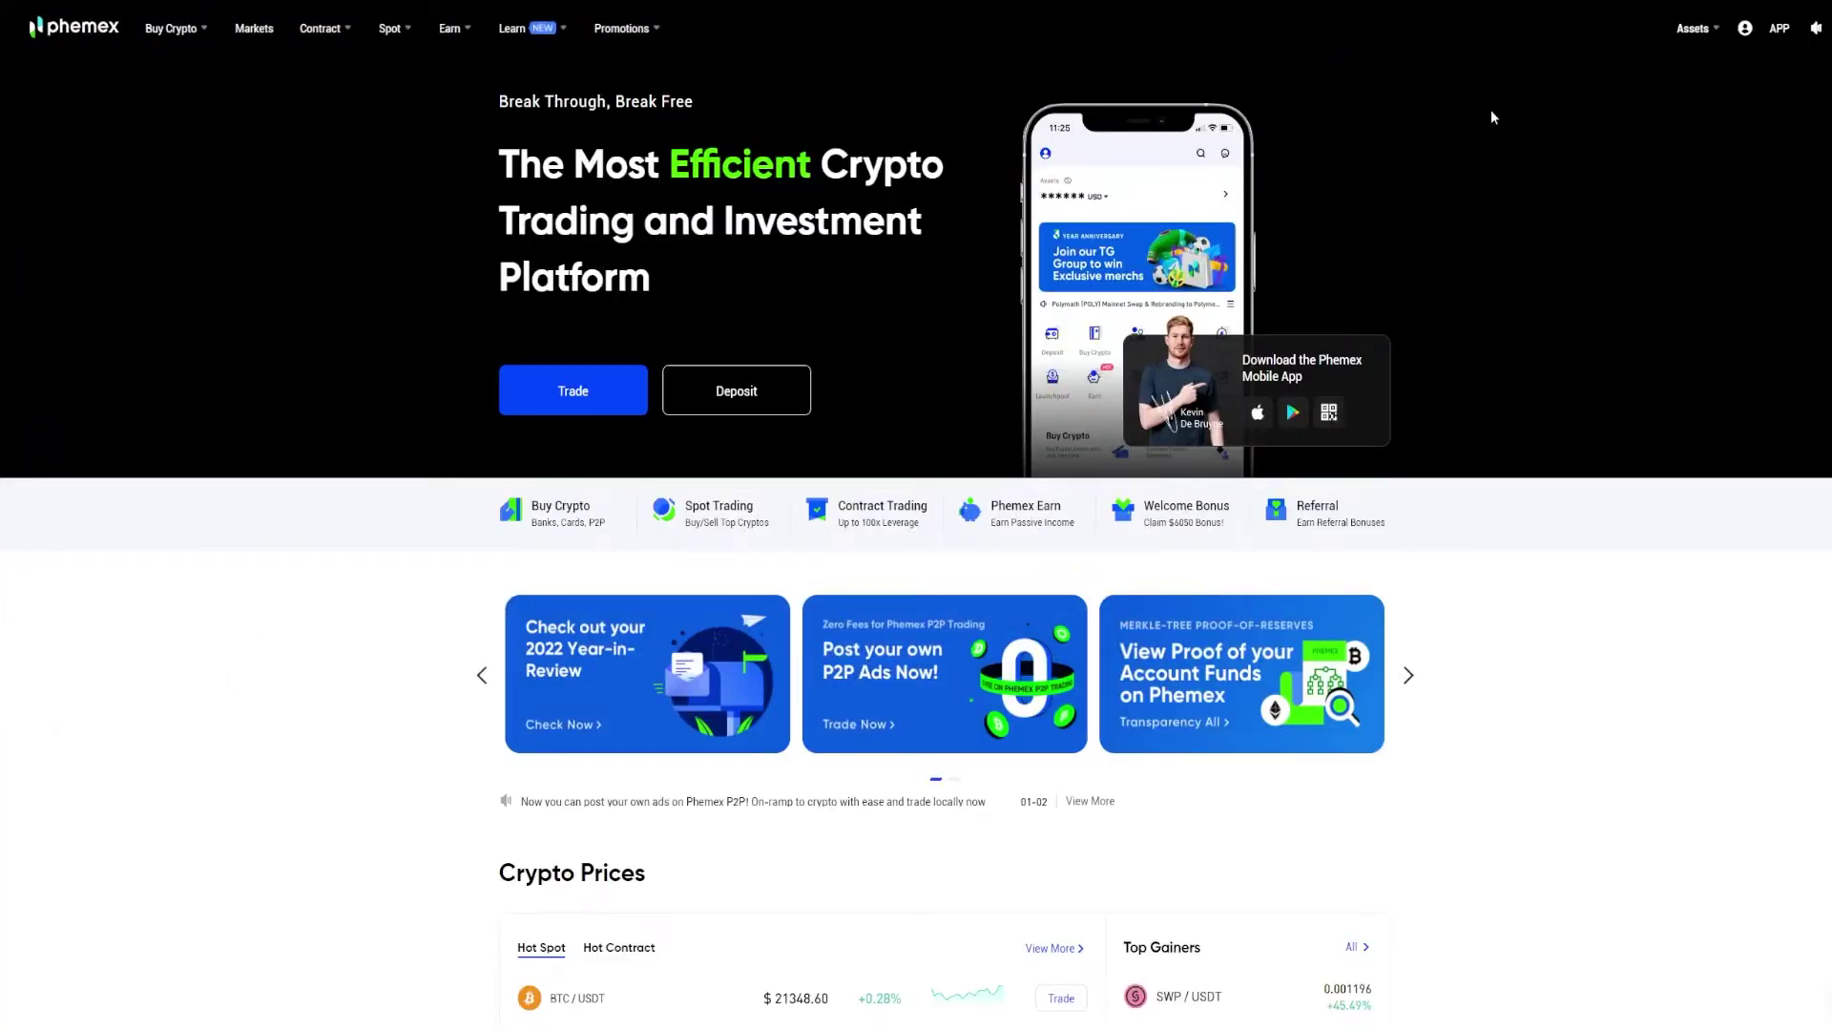
On Phemex's withdraw page, choose Ethereum ETH and the Arbitrum One network.
mouse_move(1692, 28)
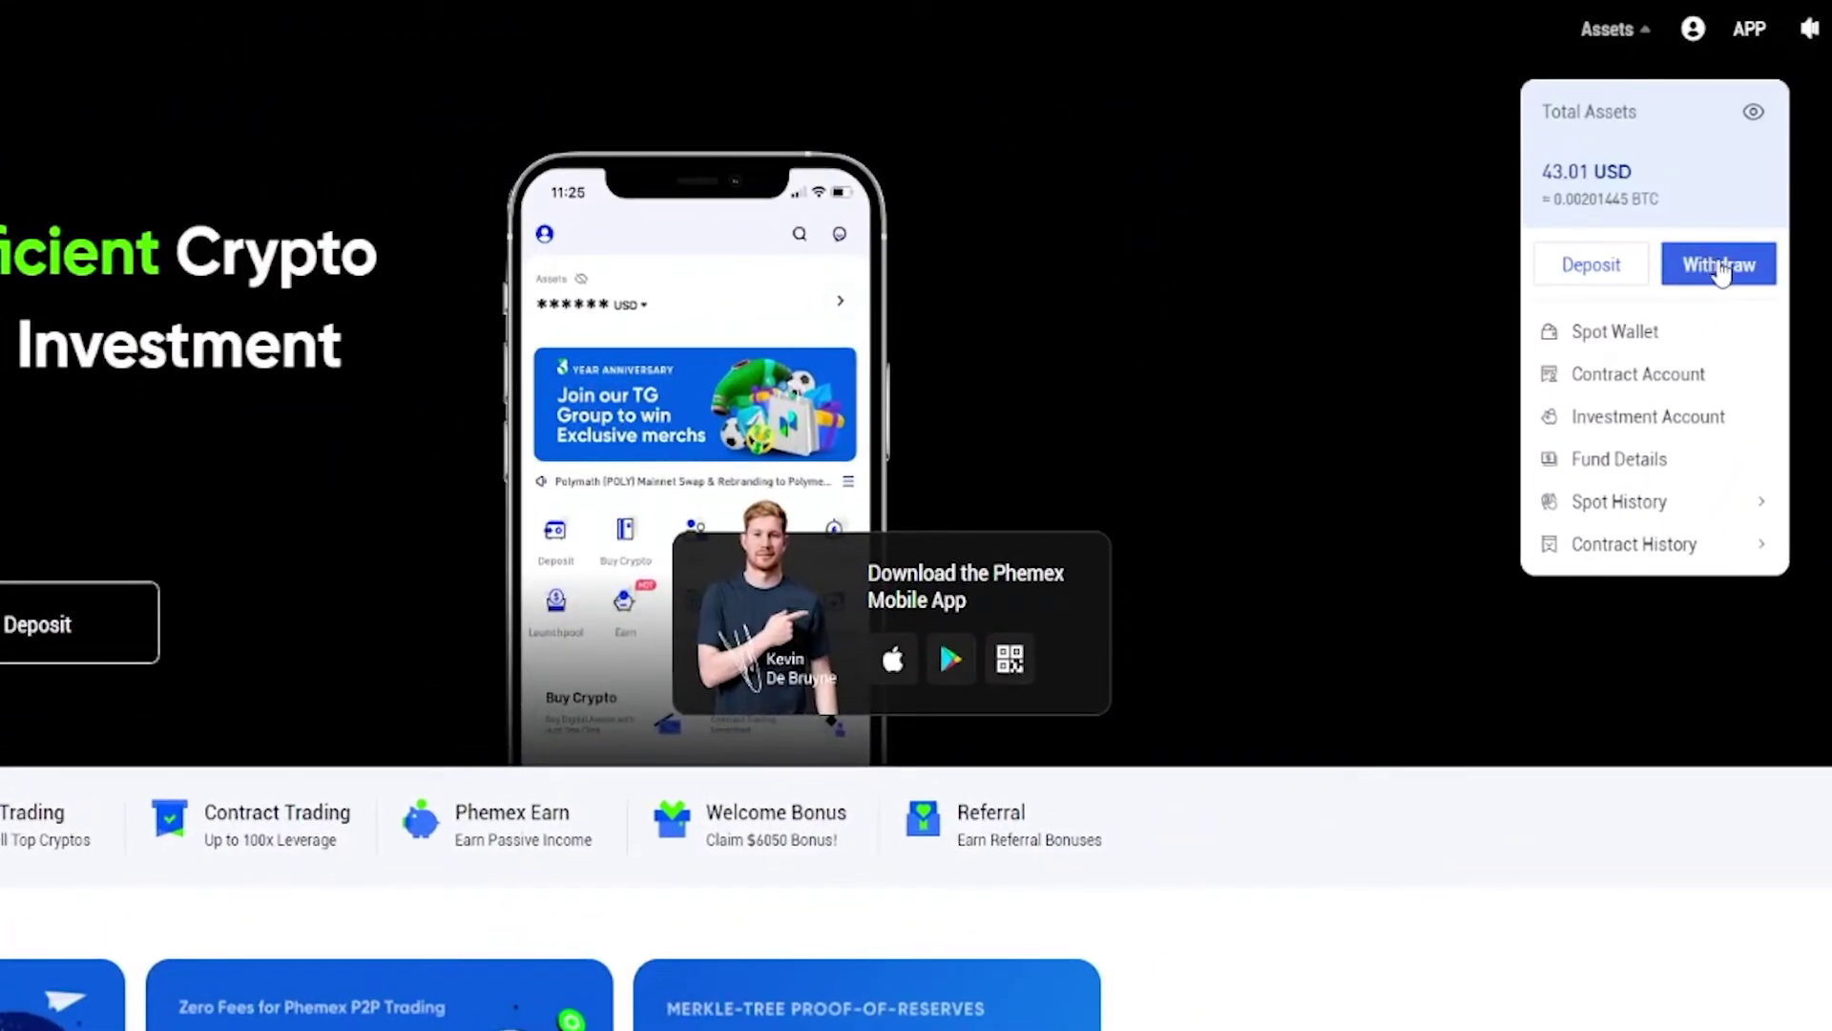
click(1719, 268)
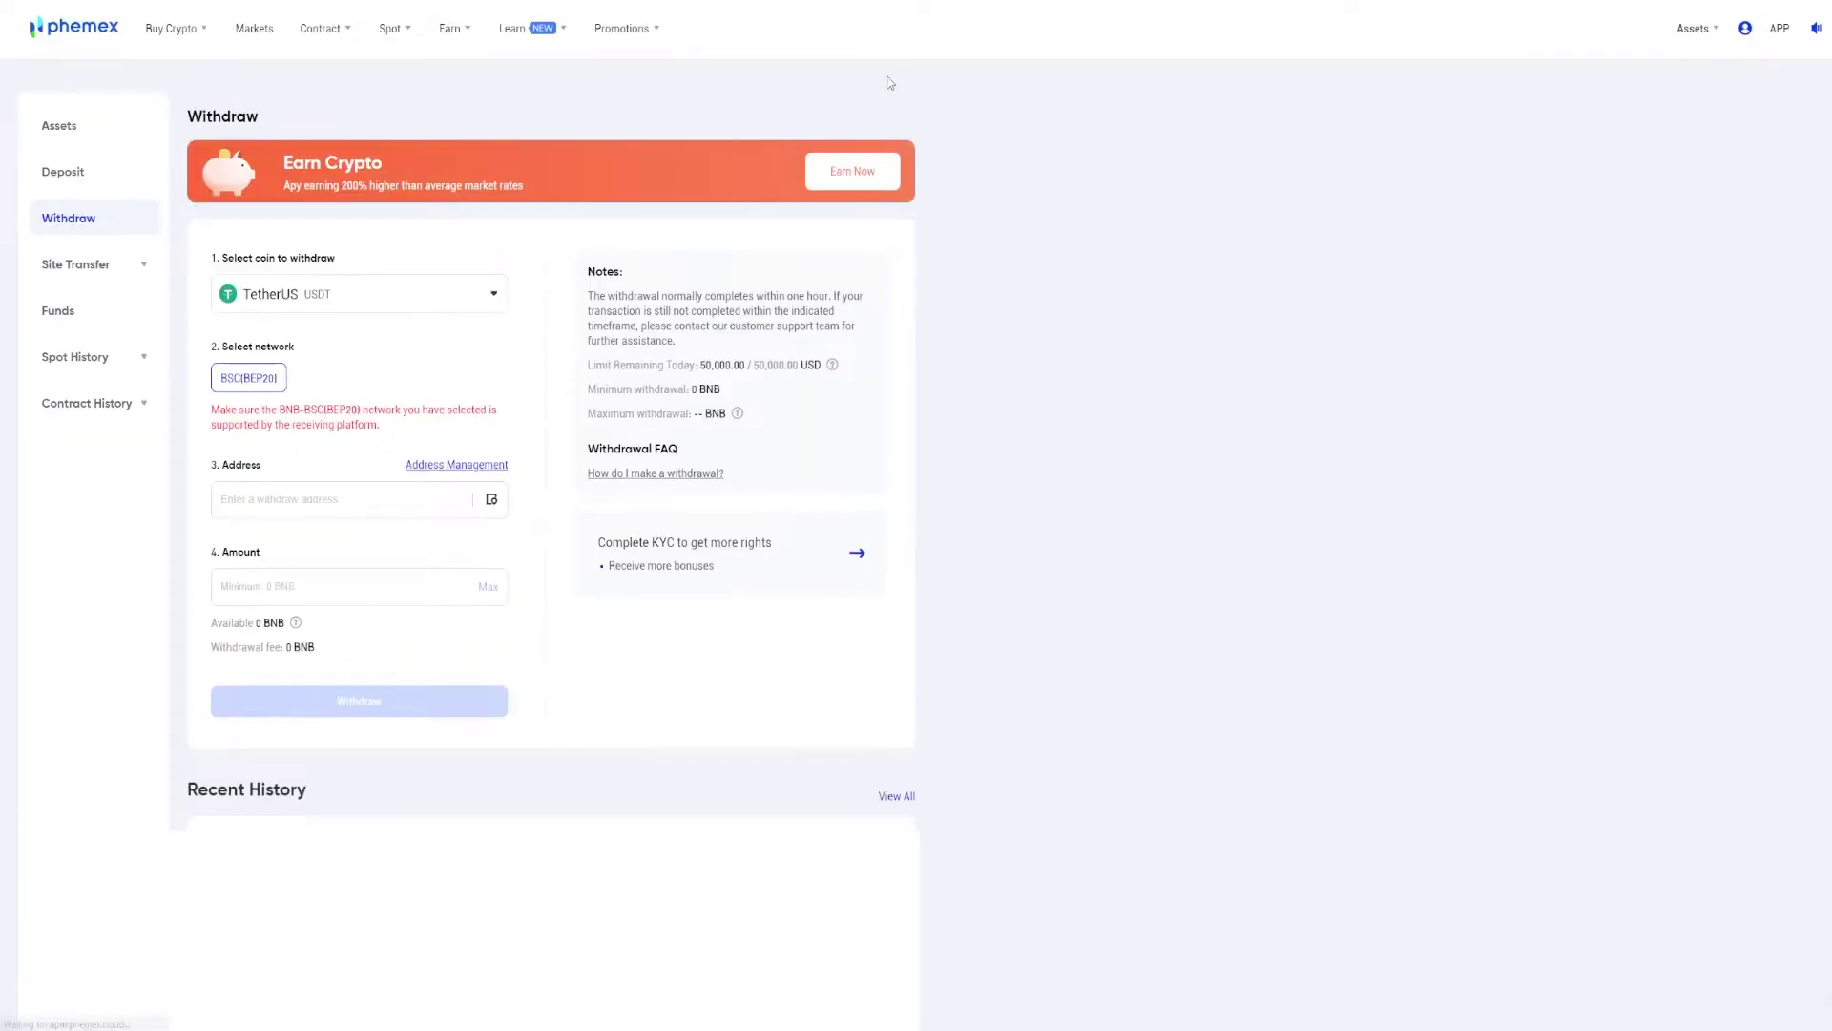
click(376, 302)
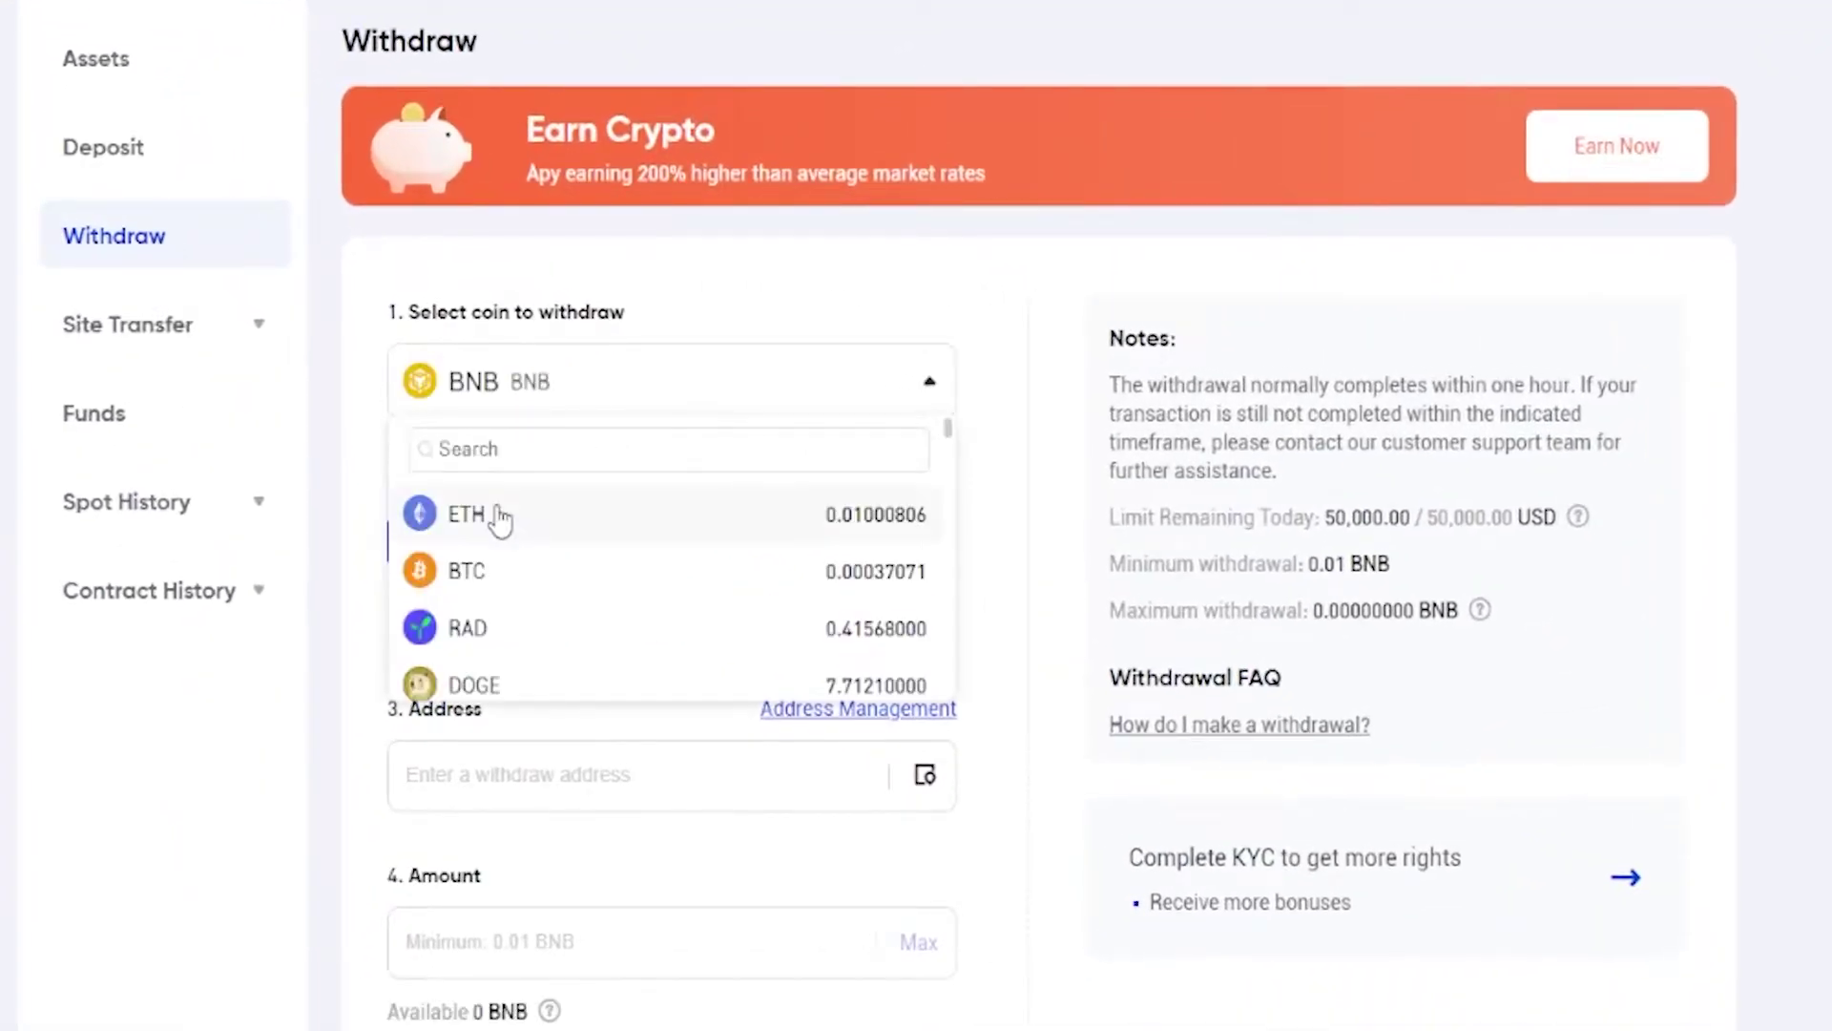
click(500, 516)
mouse_move(626, 482)
mouse_down()
mouse_move(415, 482)
mouse_move(625, 480)
mouse_up()
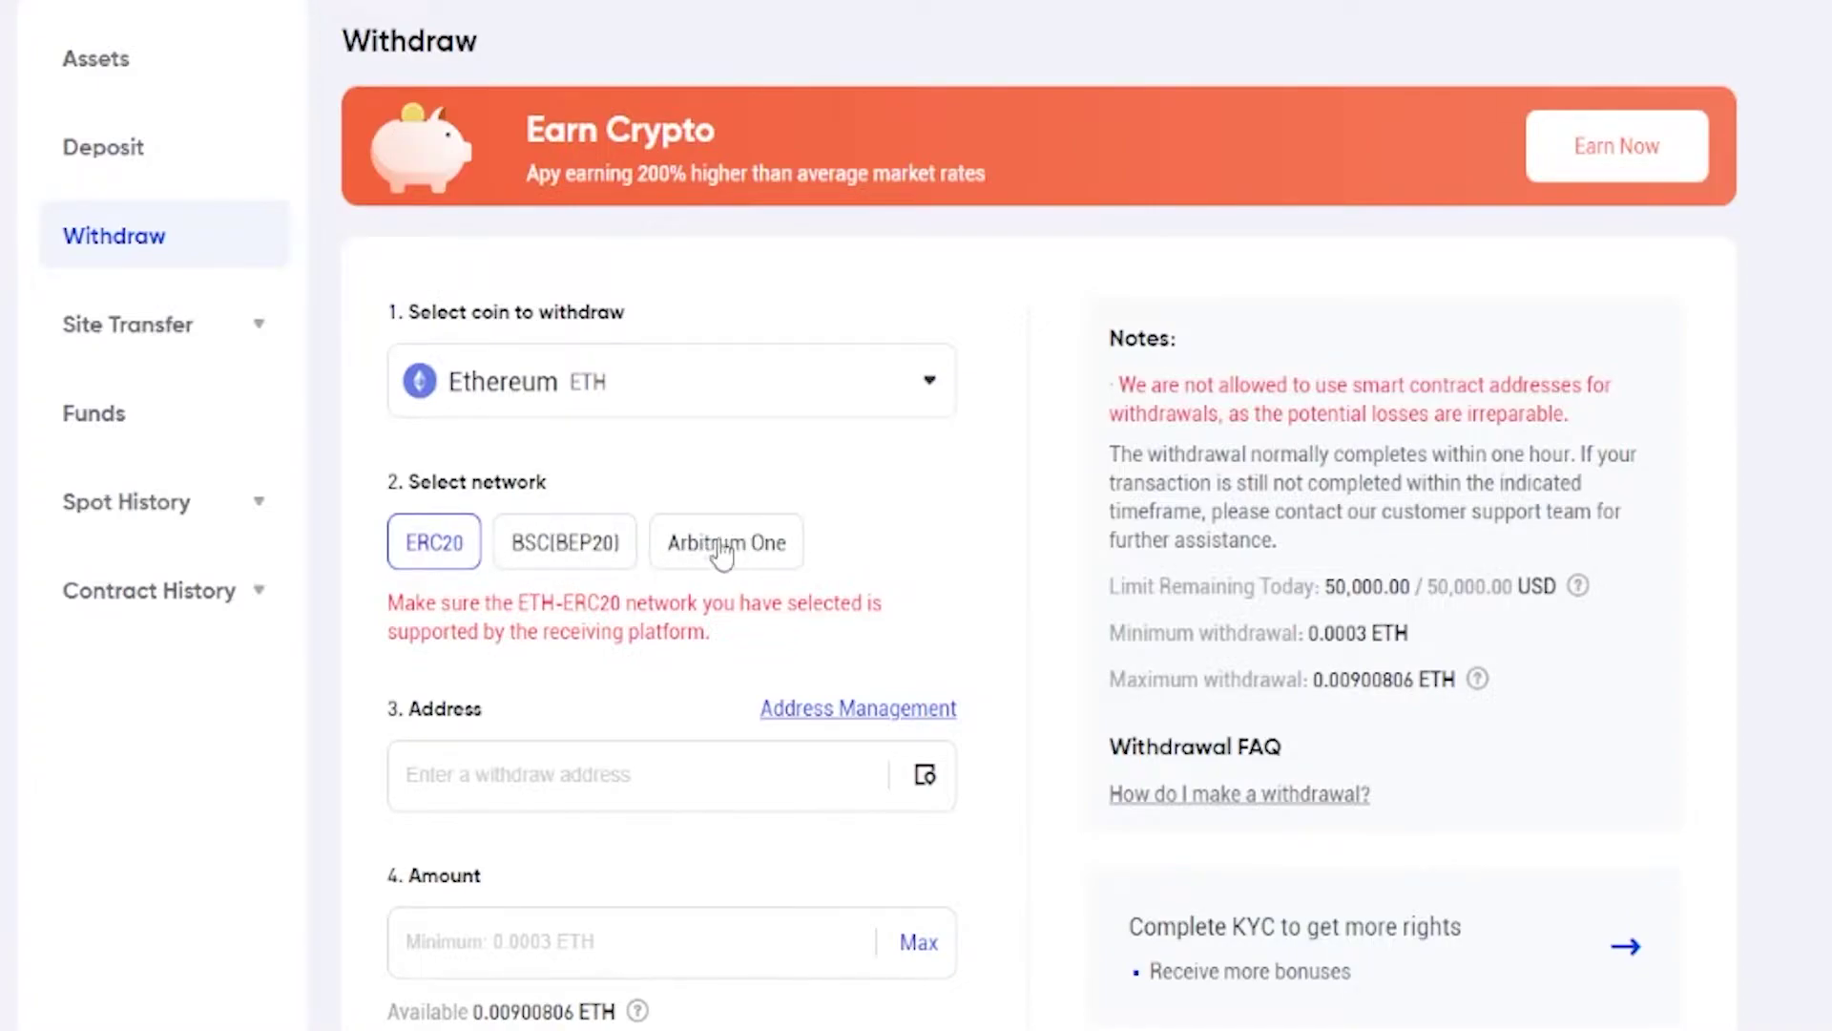
click(754, 551)
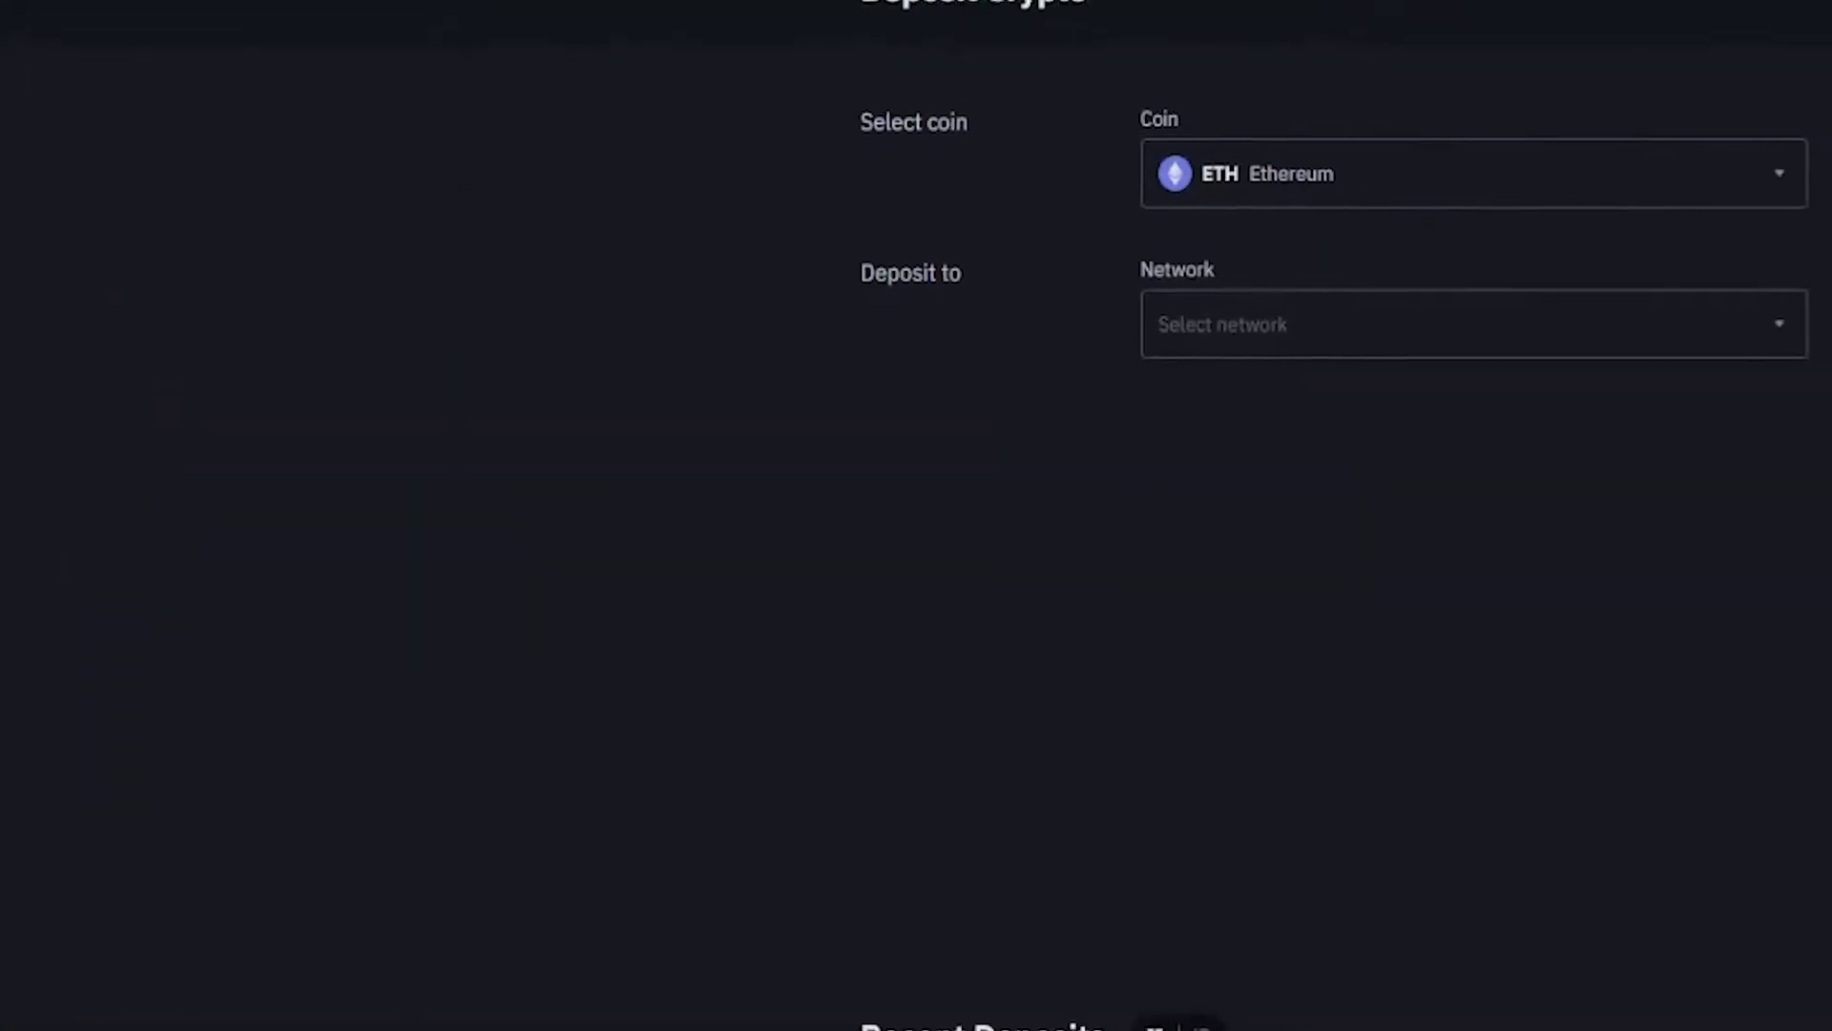
Set the ETH deposit network to ARBITRUM Arbitrum One and copy the deposit address.
click(1082, 345)
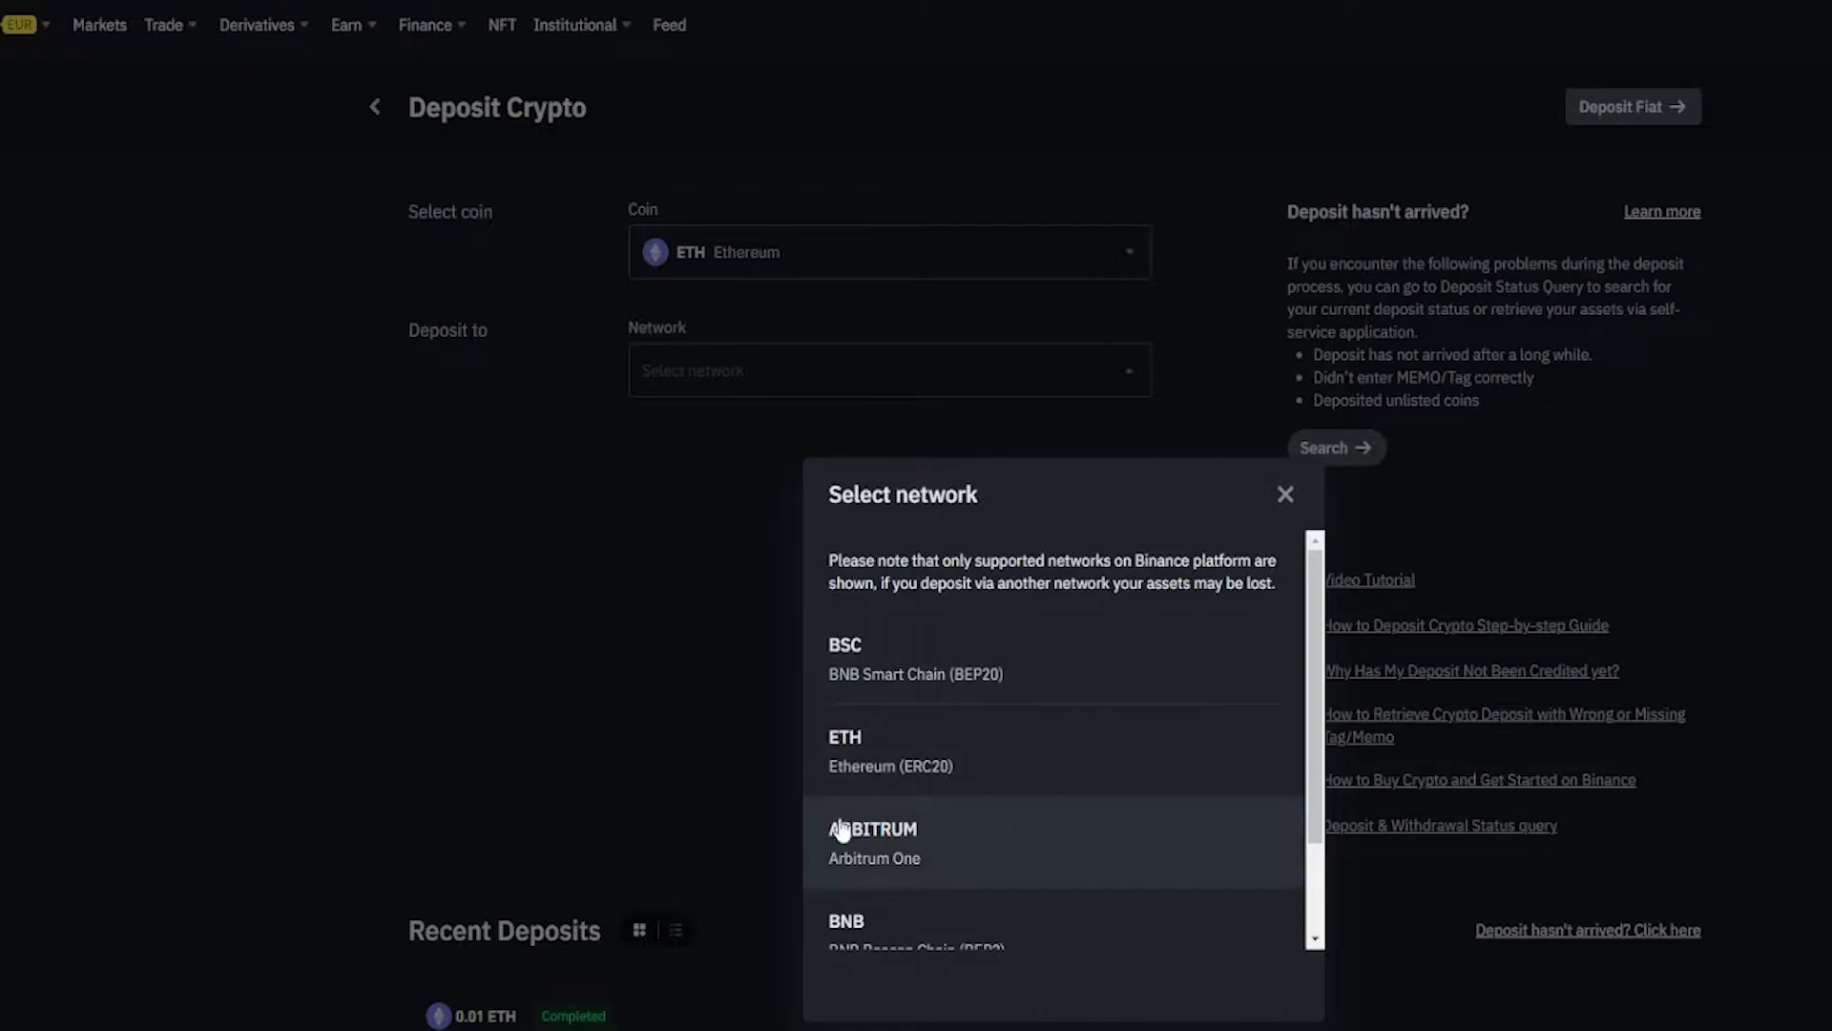
click(891, 840)
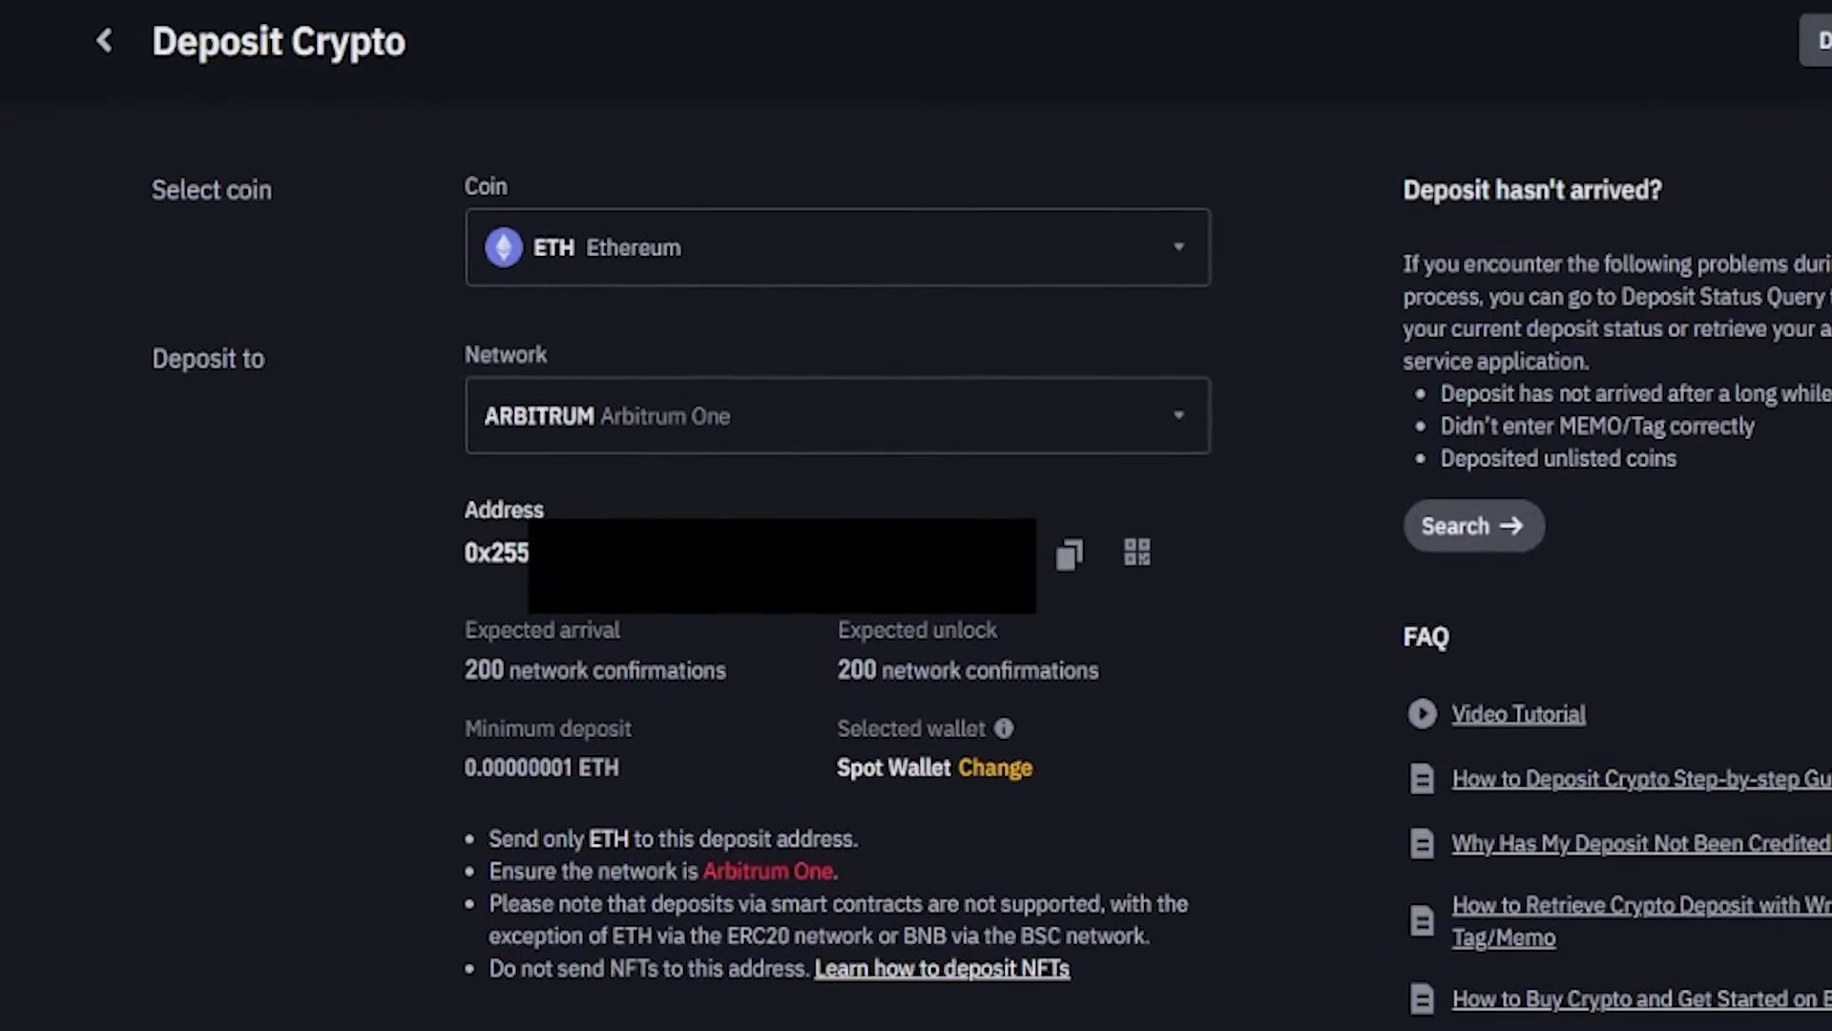
drag(463, 556, 311, 565)
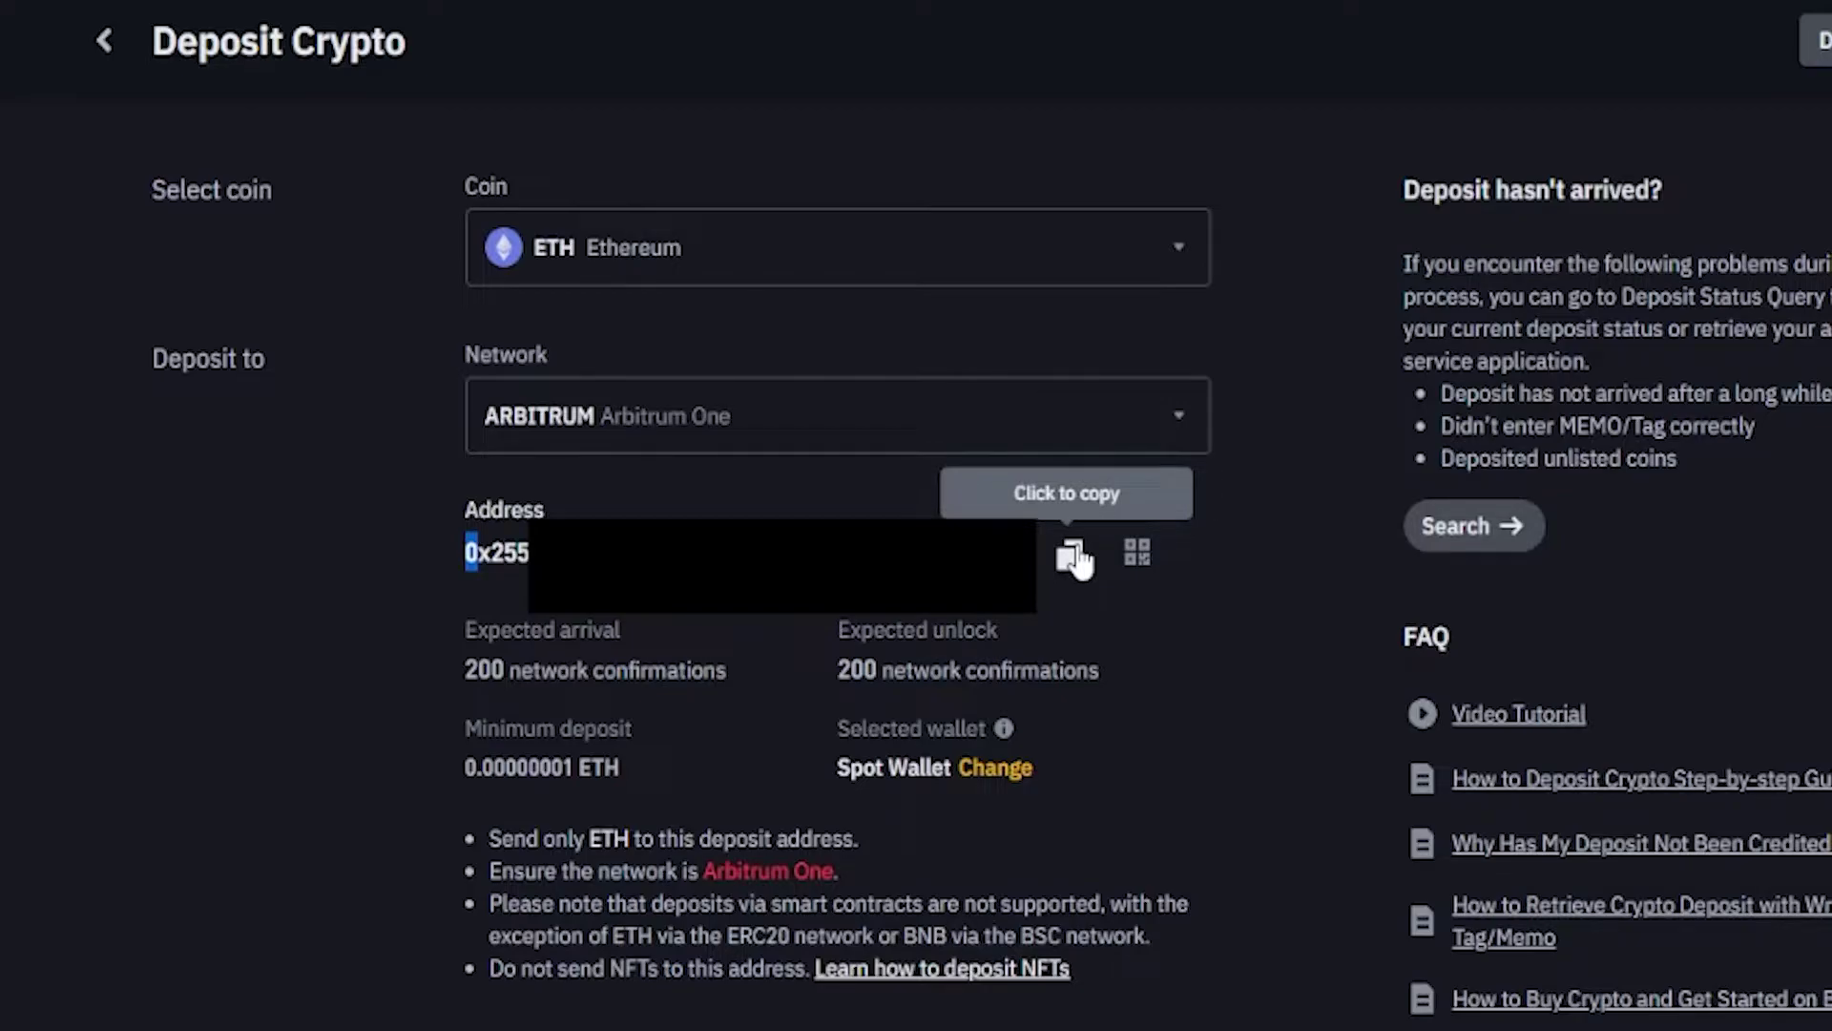
mouse_move(1141, 559)
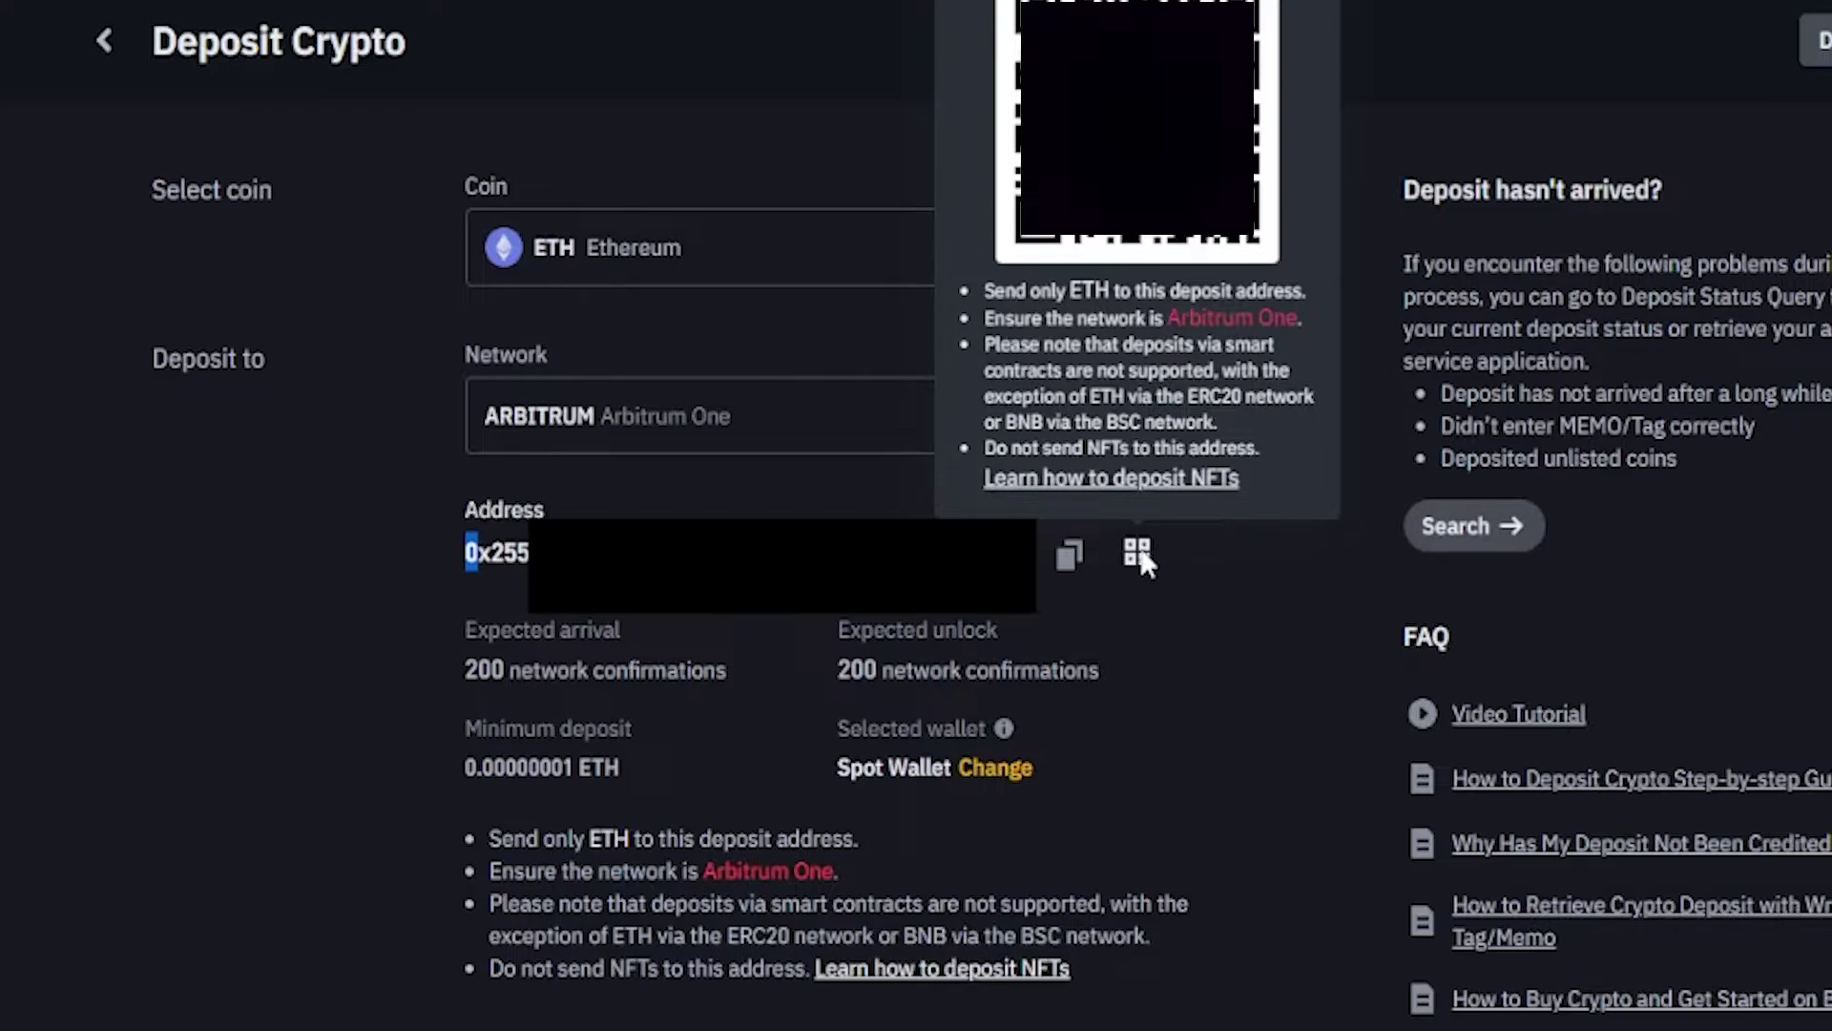
click(1072, 568)
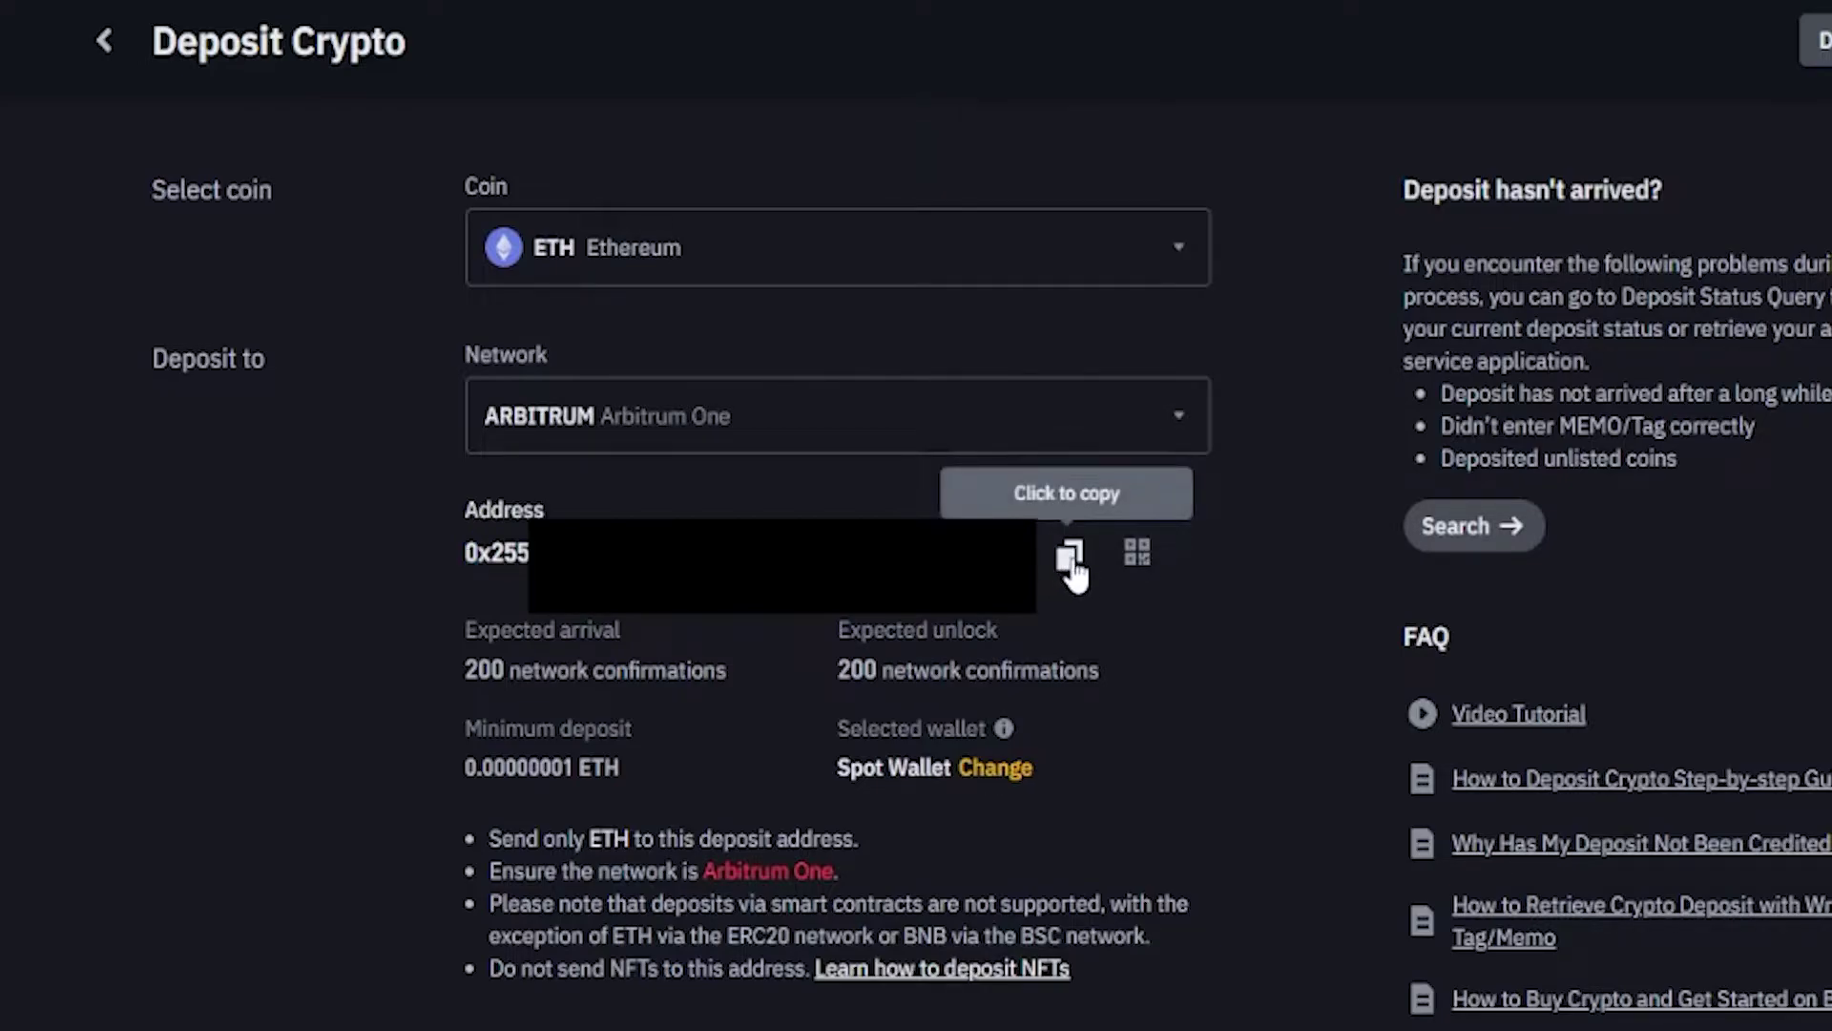
click(1070, 563)
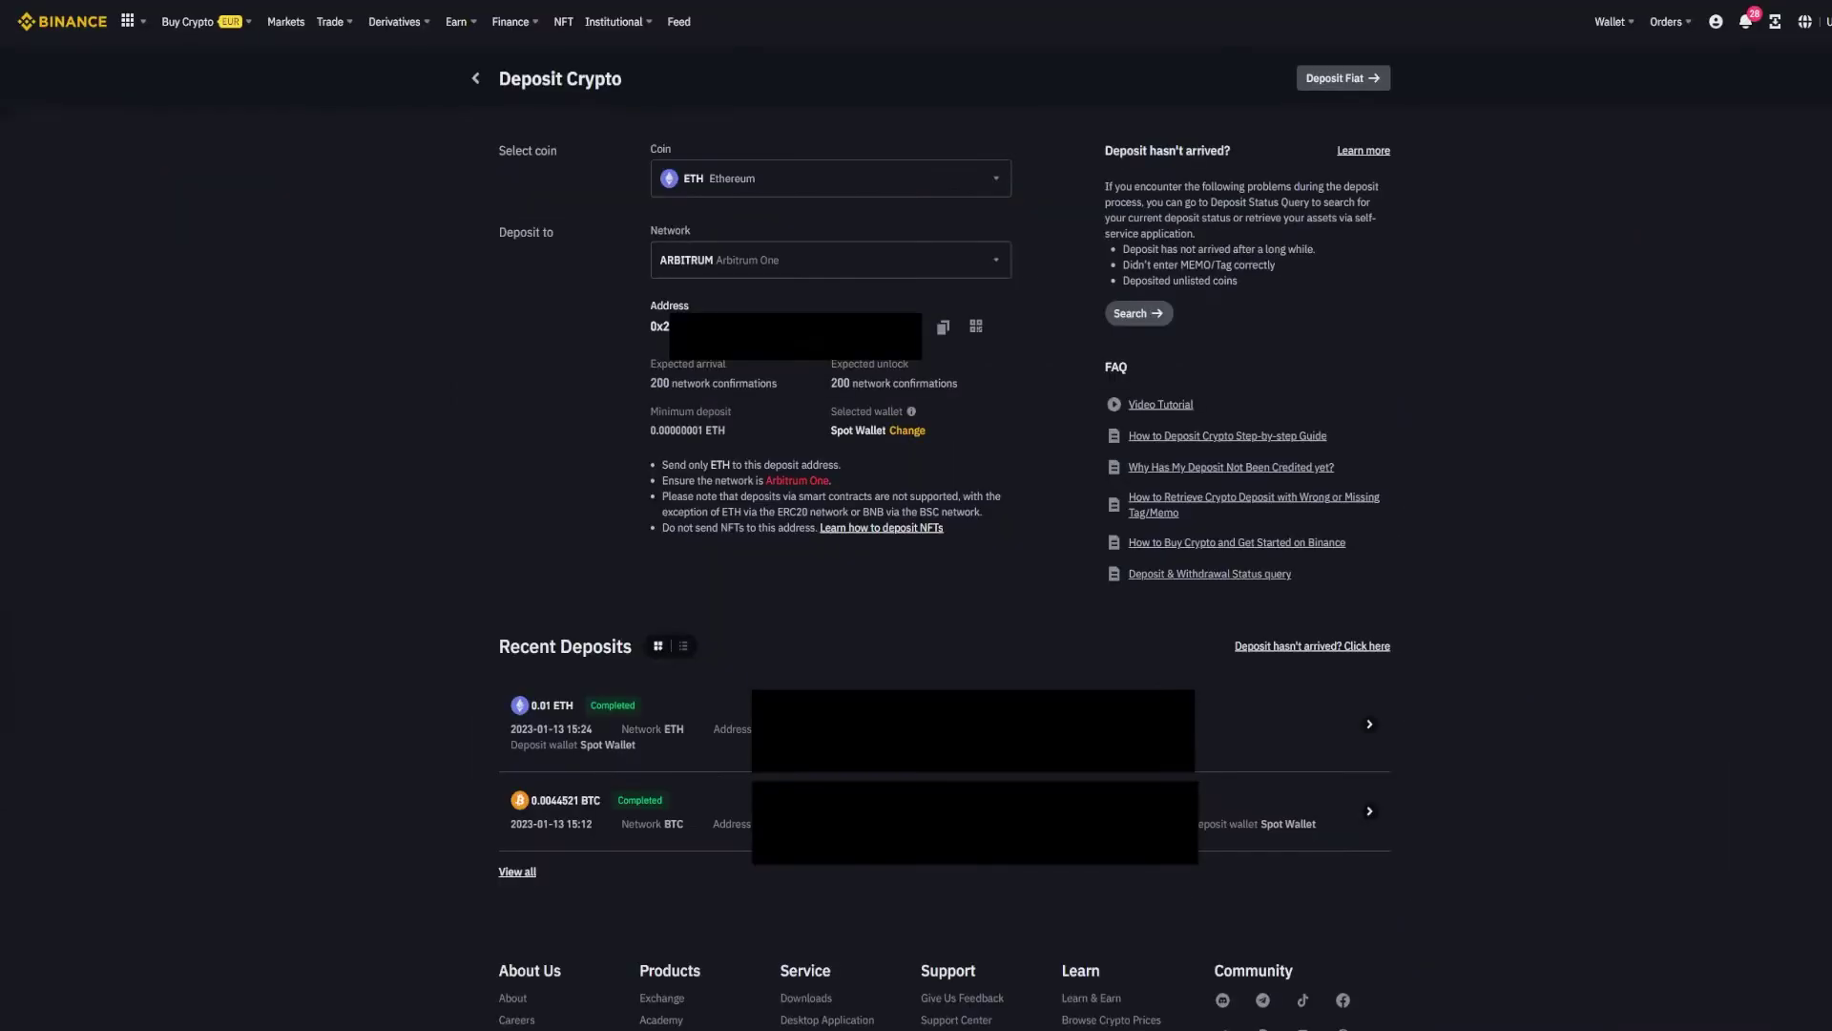
Paste the Binance deposit address into the full-screen Phemex withdrawal Address field.
key(alt+Tab)
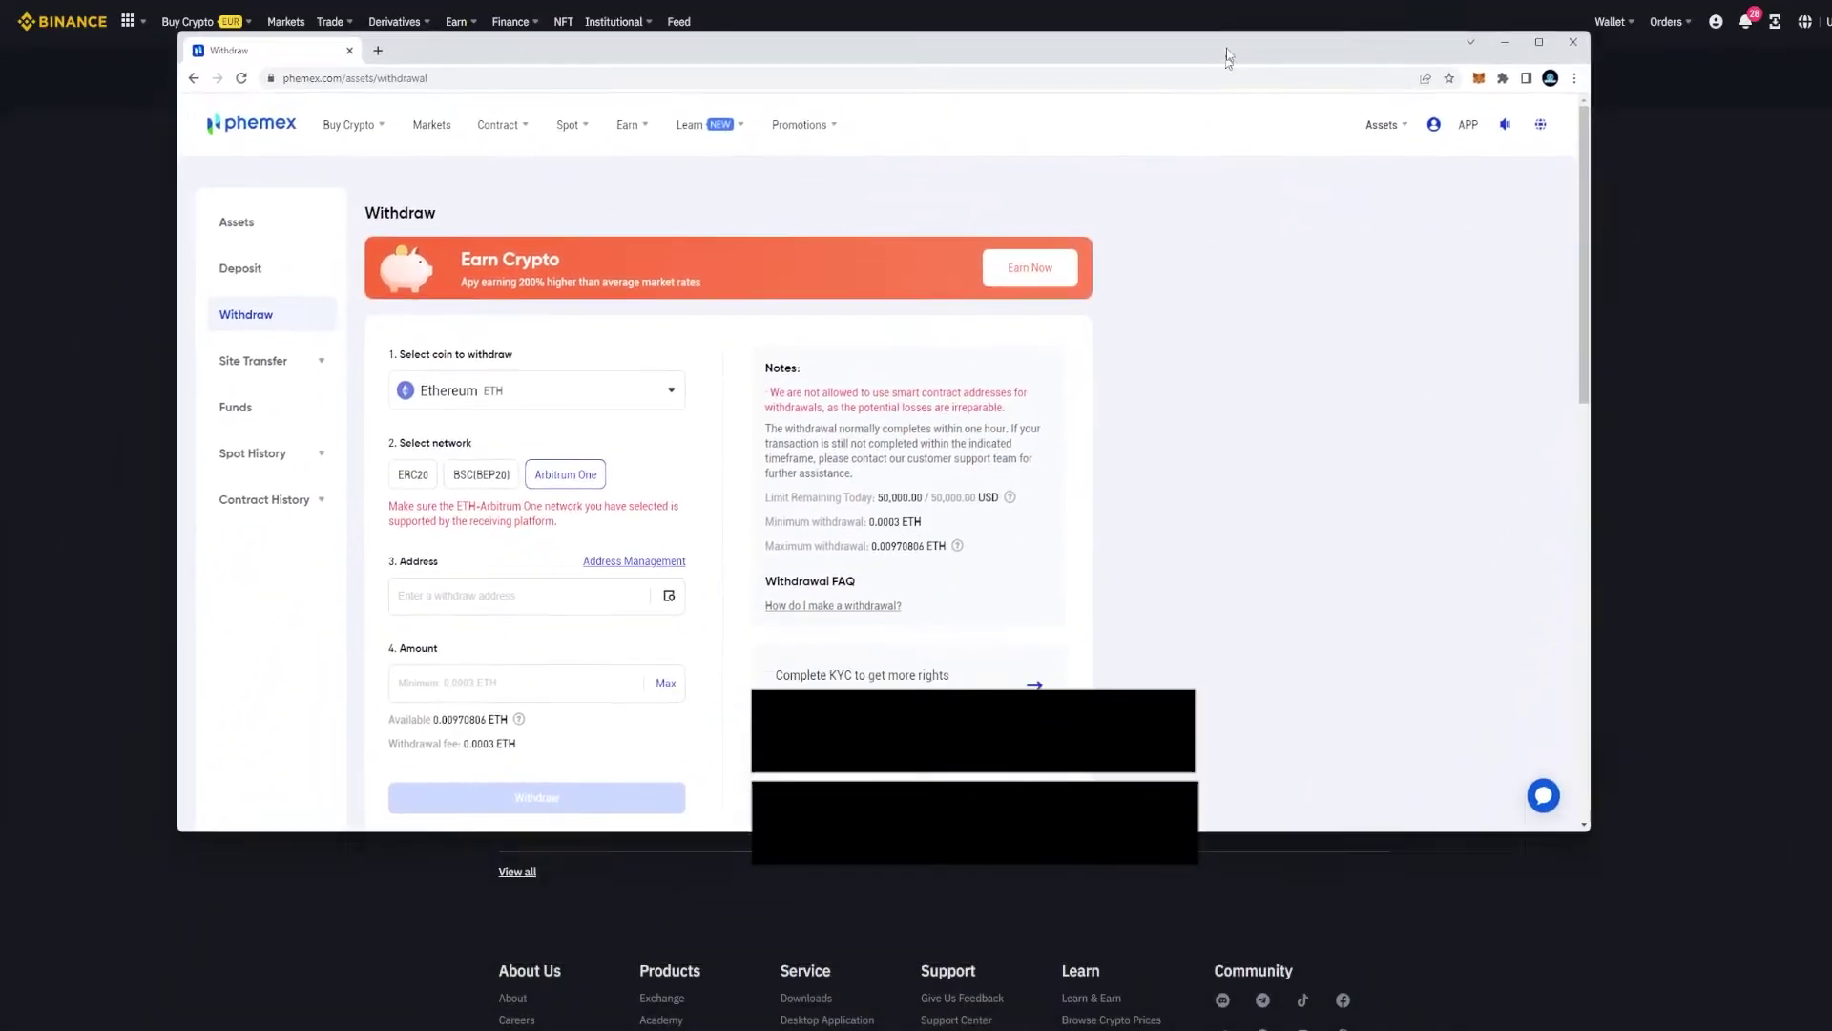
key(F11)
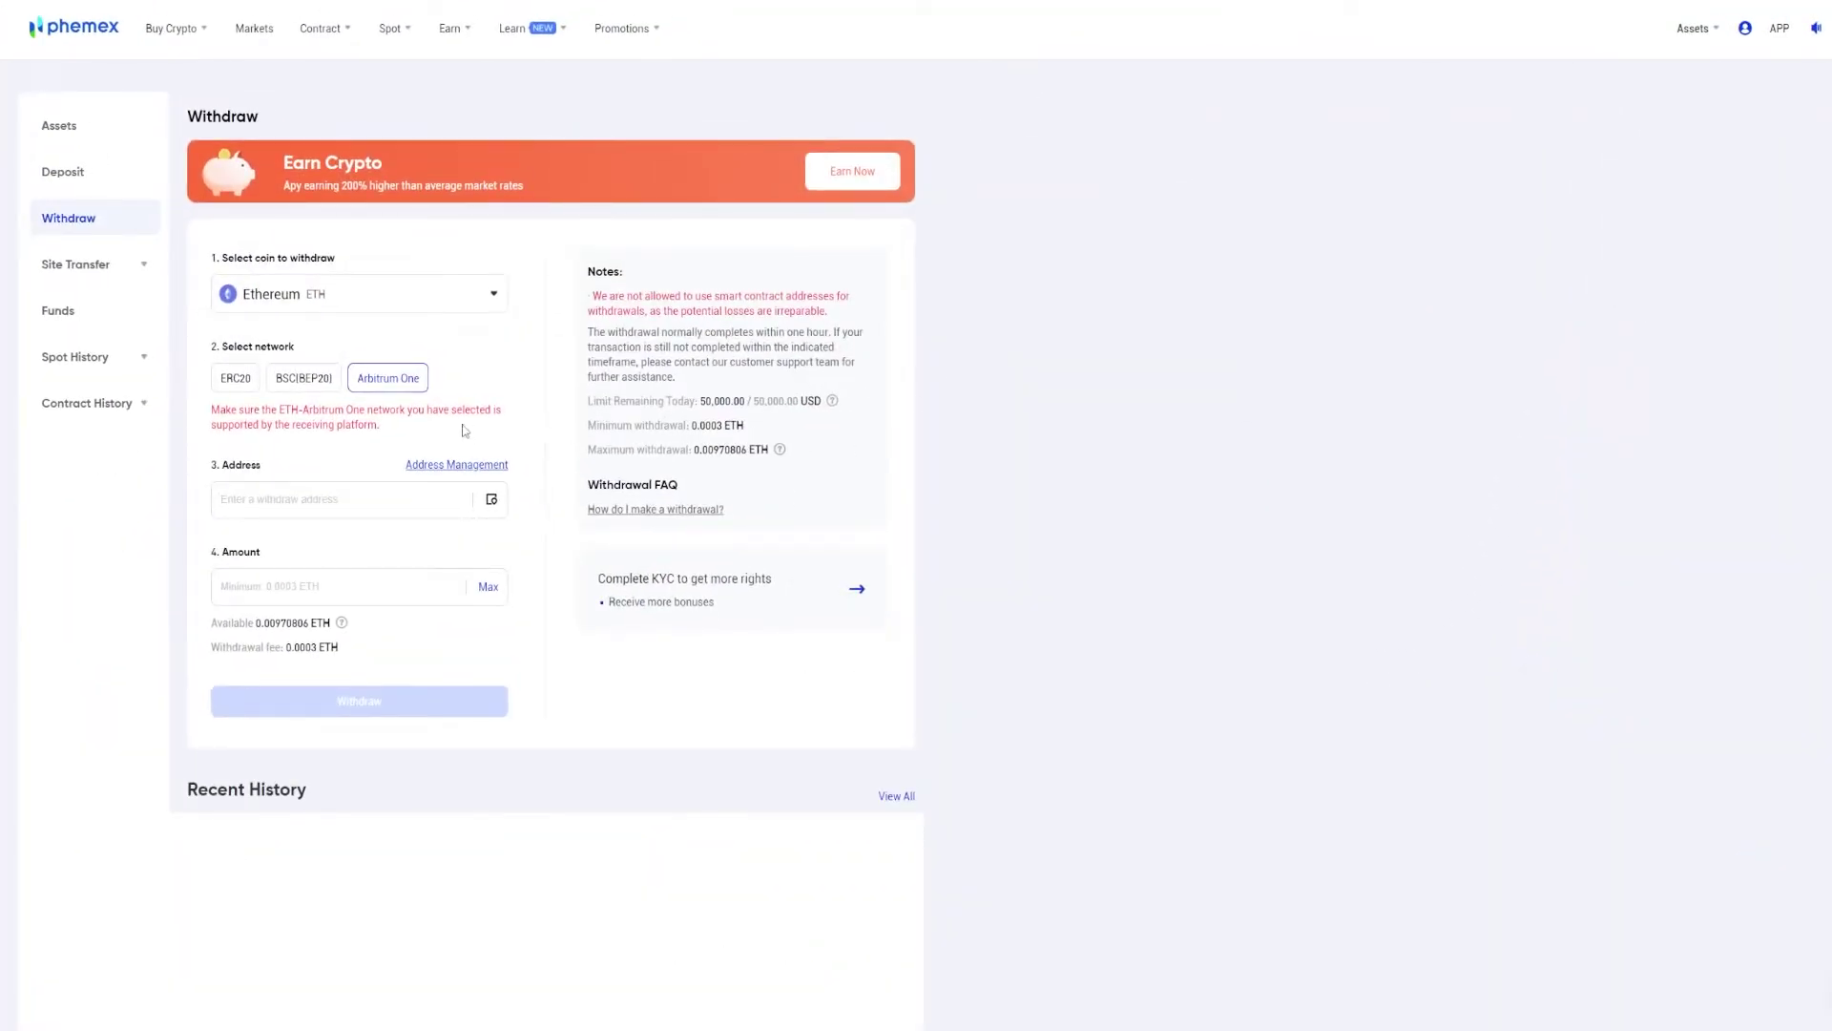
click(285, 508)
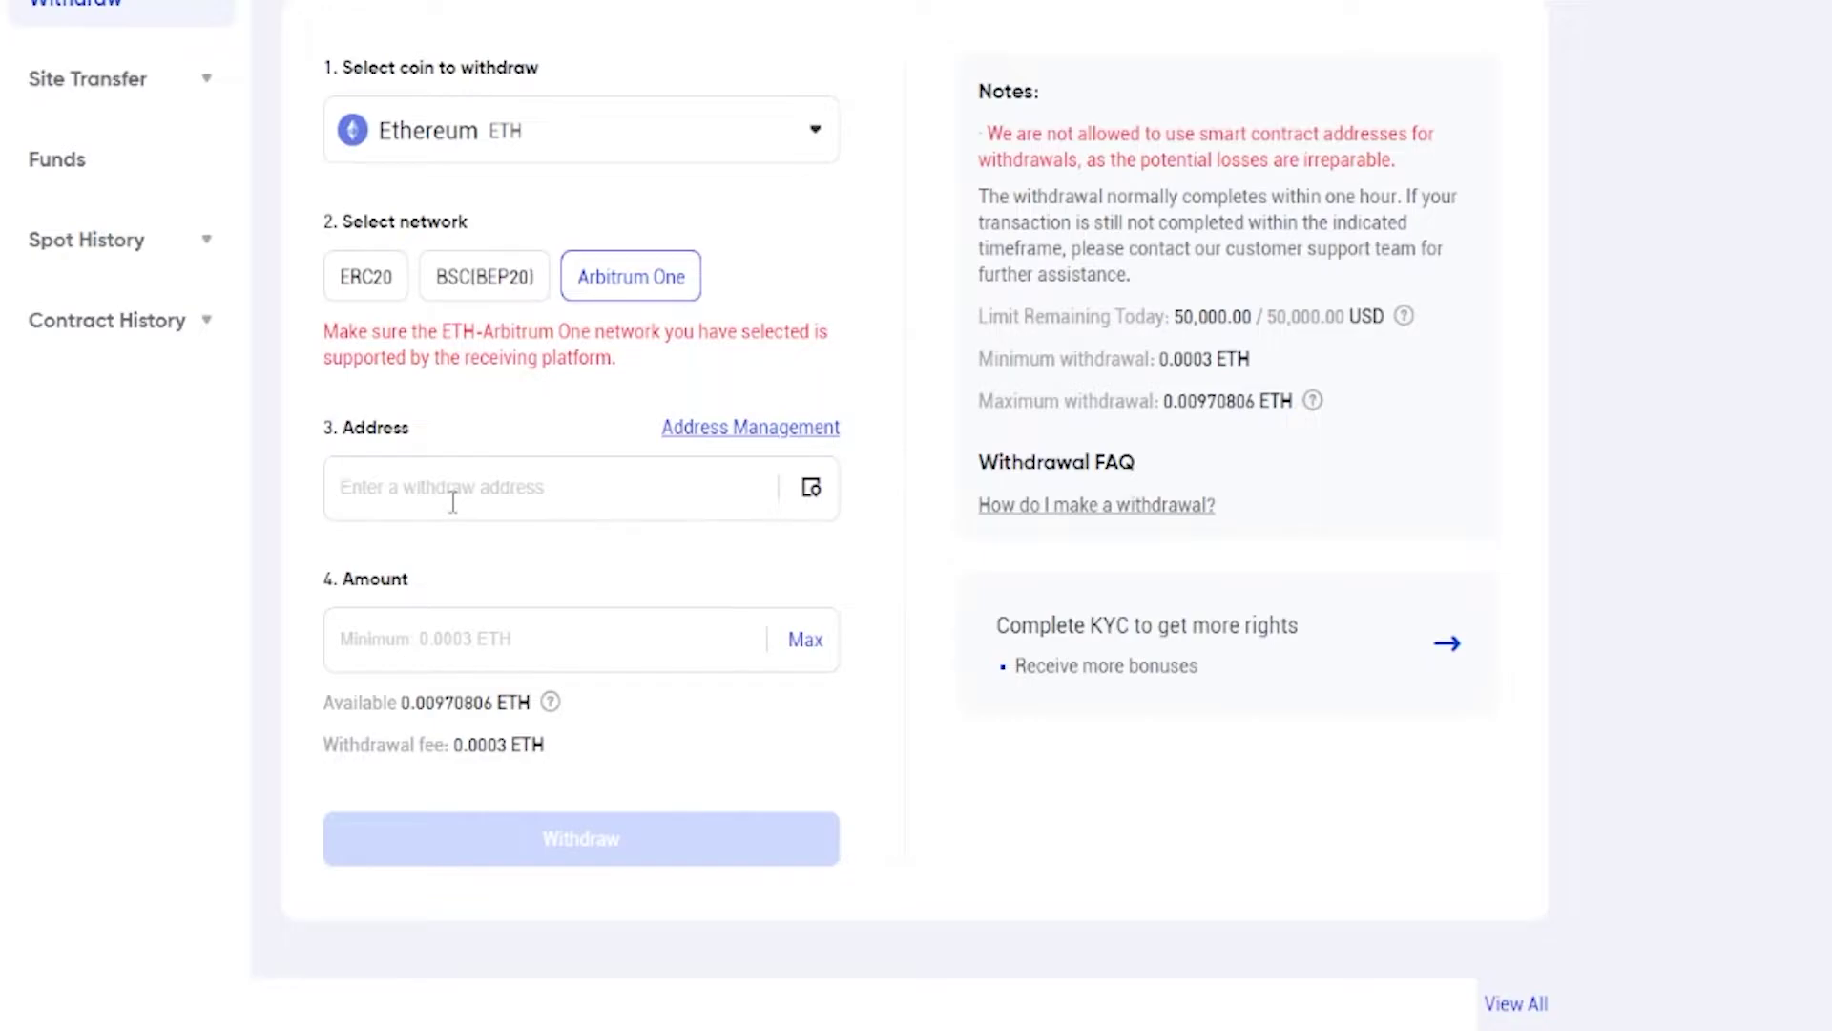
right_click(452, 503)
click(480, 720)
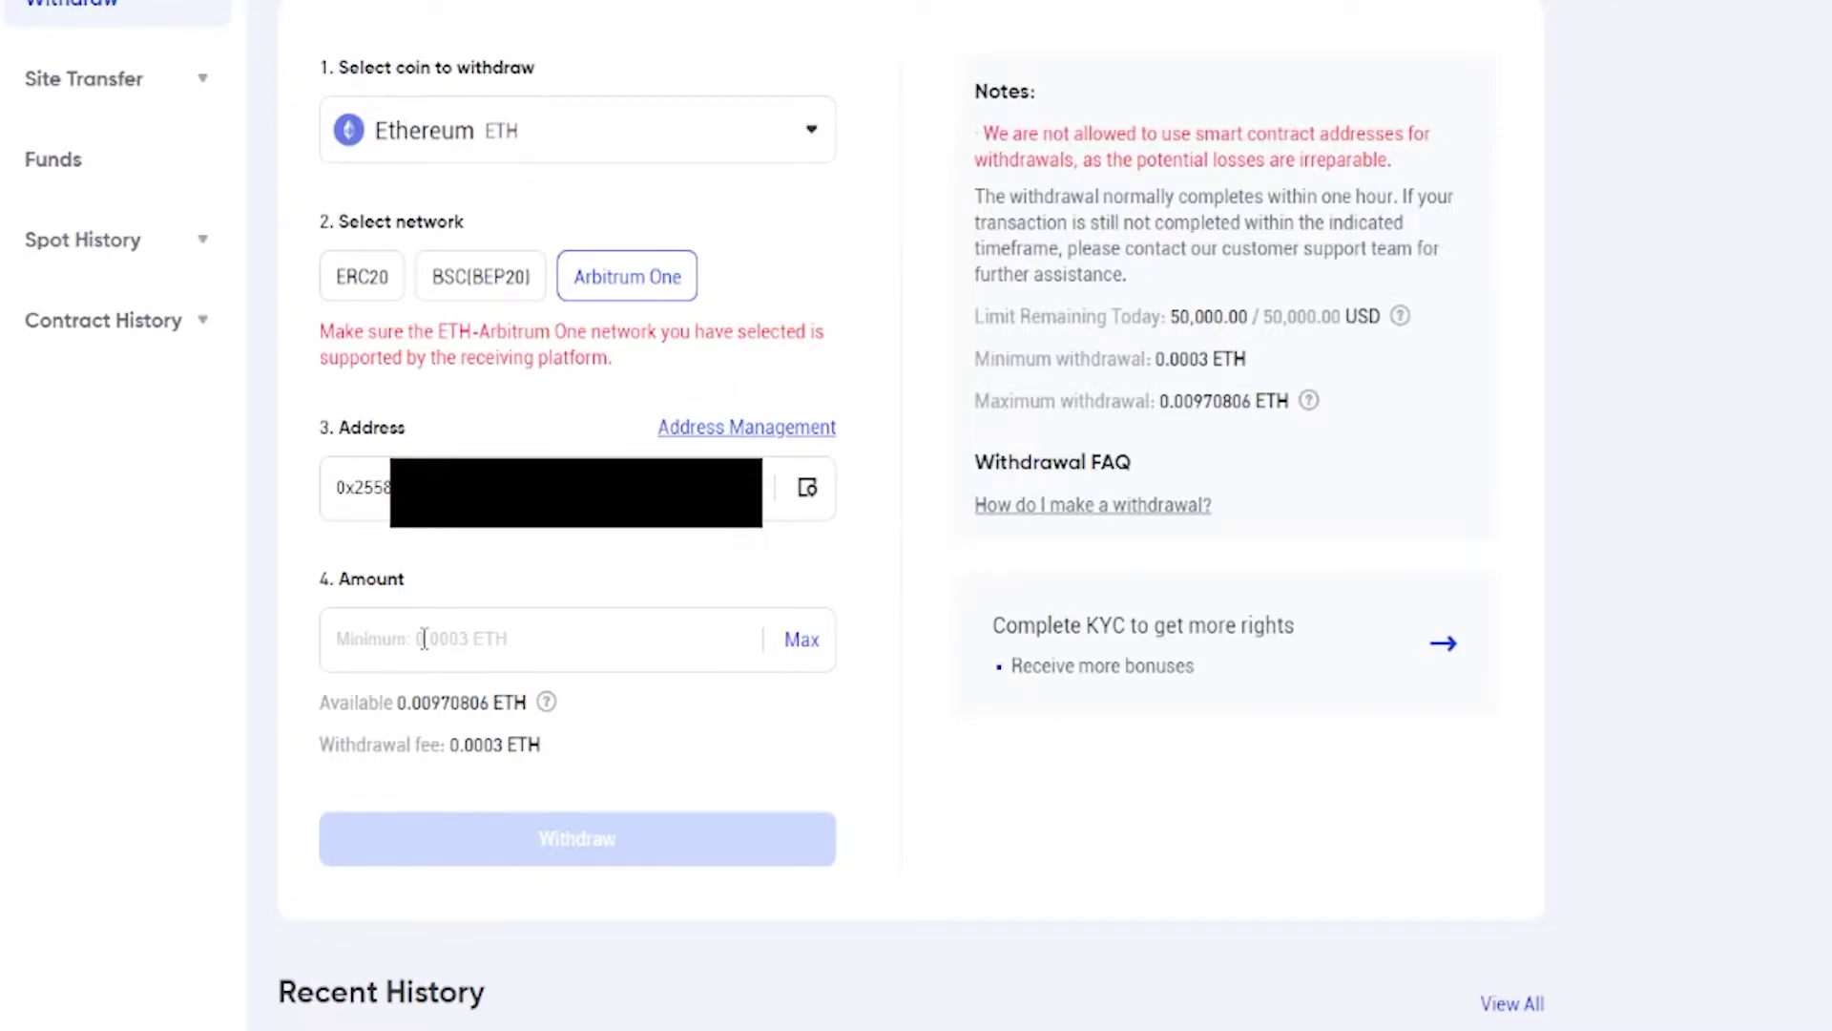
Set the amount to the full 0.00970806 ETH with Max and submit the withdrawal.
drag(331, 703, 520, 703)
click(395, 651)
text(0.002)
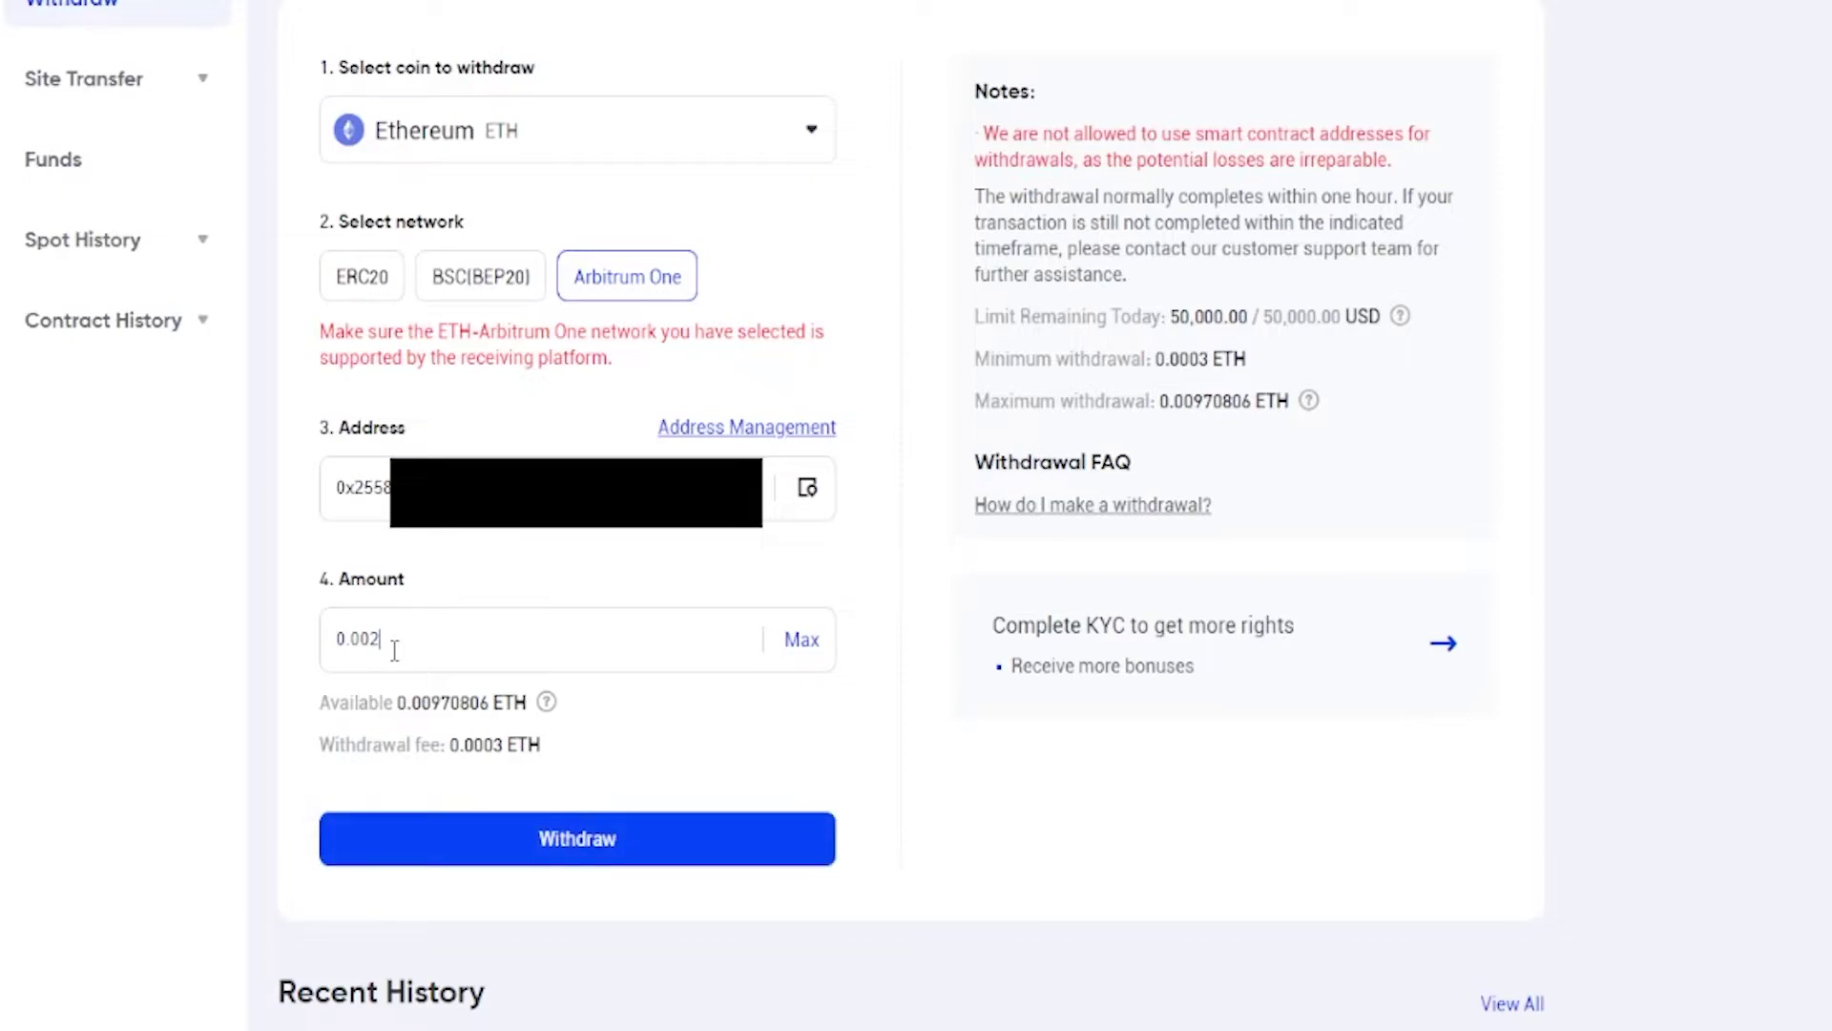
click(800, 639)
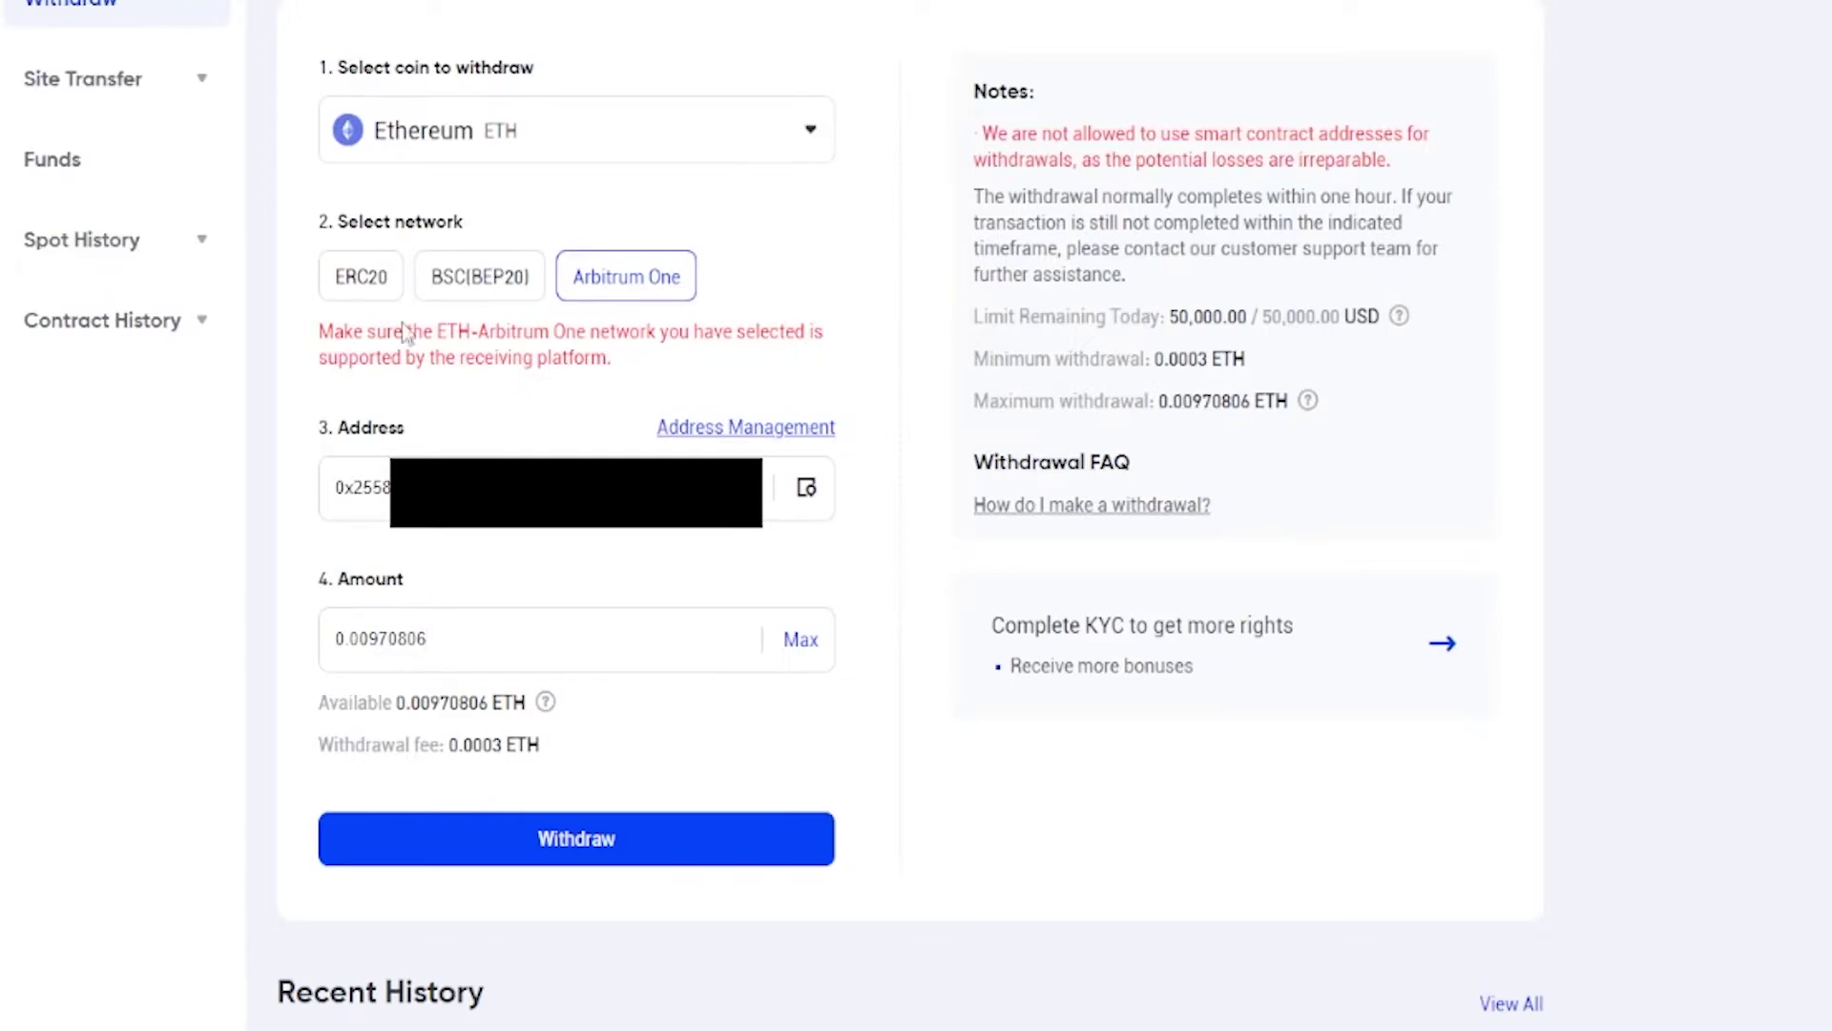
click(561, 844)
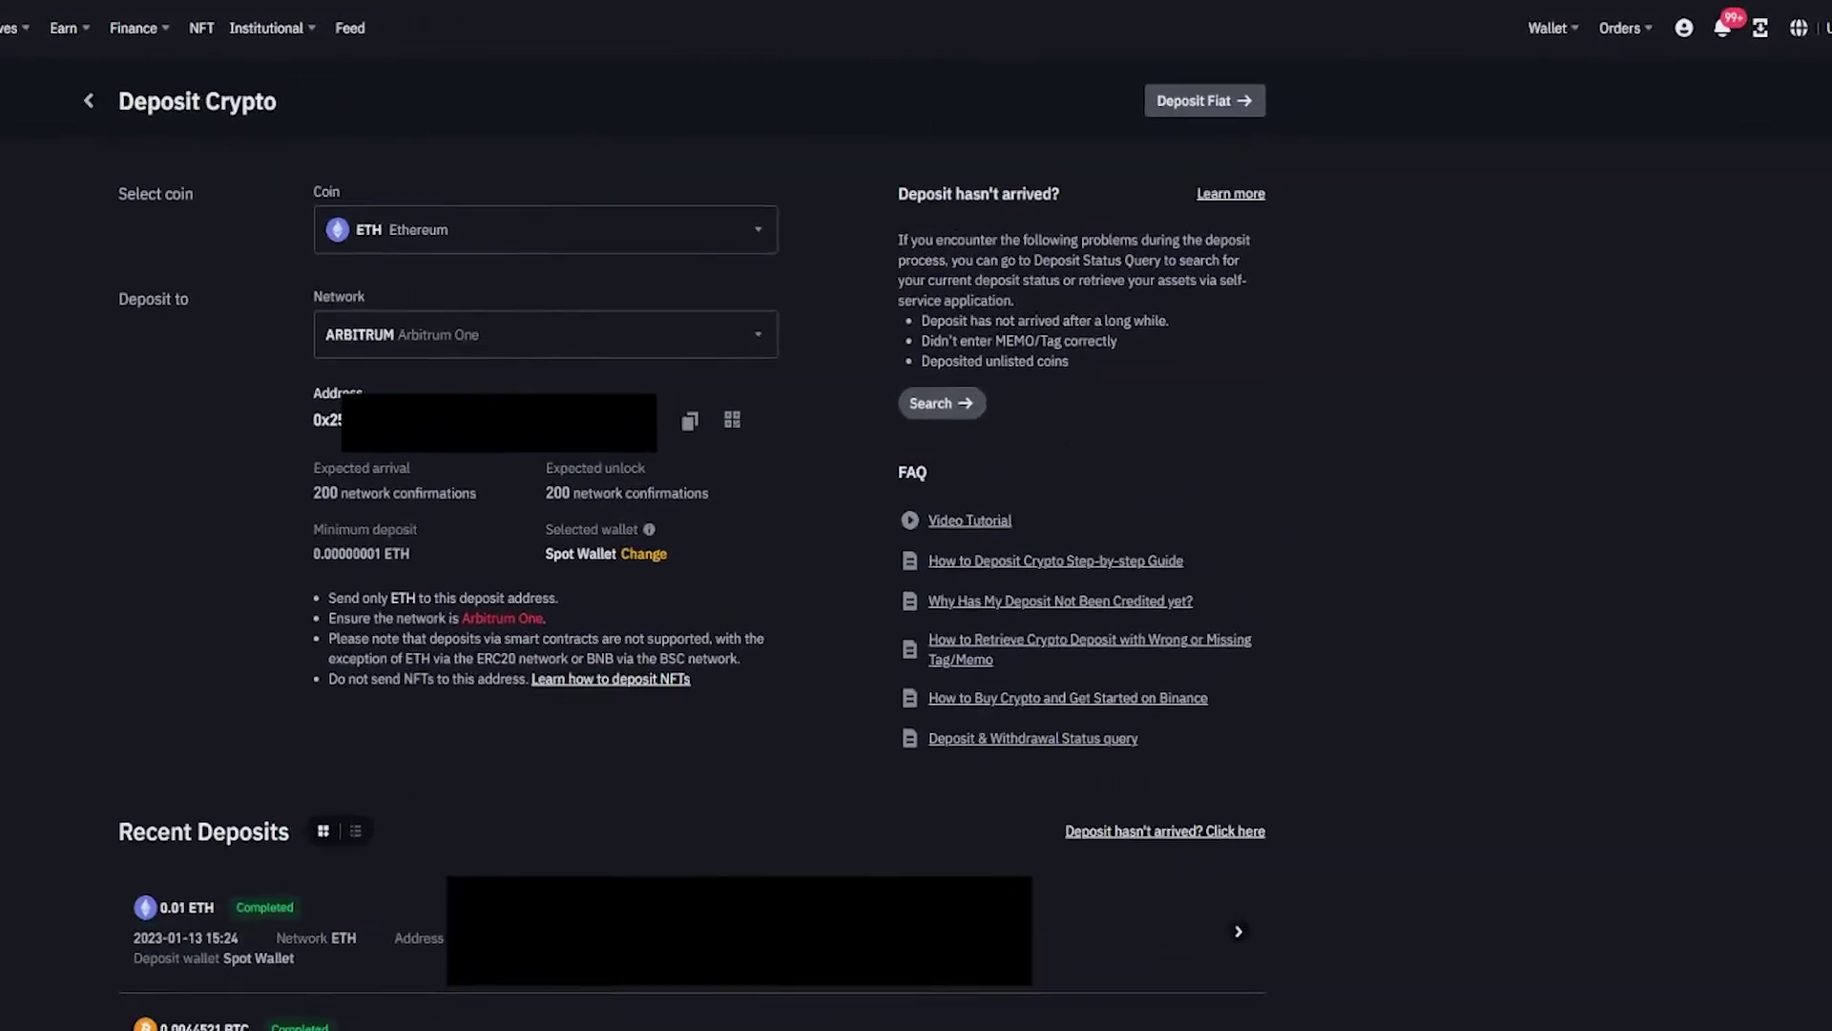
Confirm the 0.00970806 ETH Deposit Successful notice and the 0.07061004 ETH wallet total.
mouse_move(1685, 48)
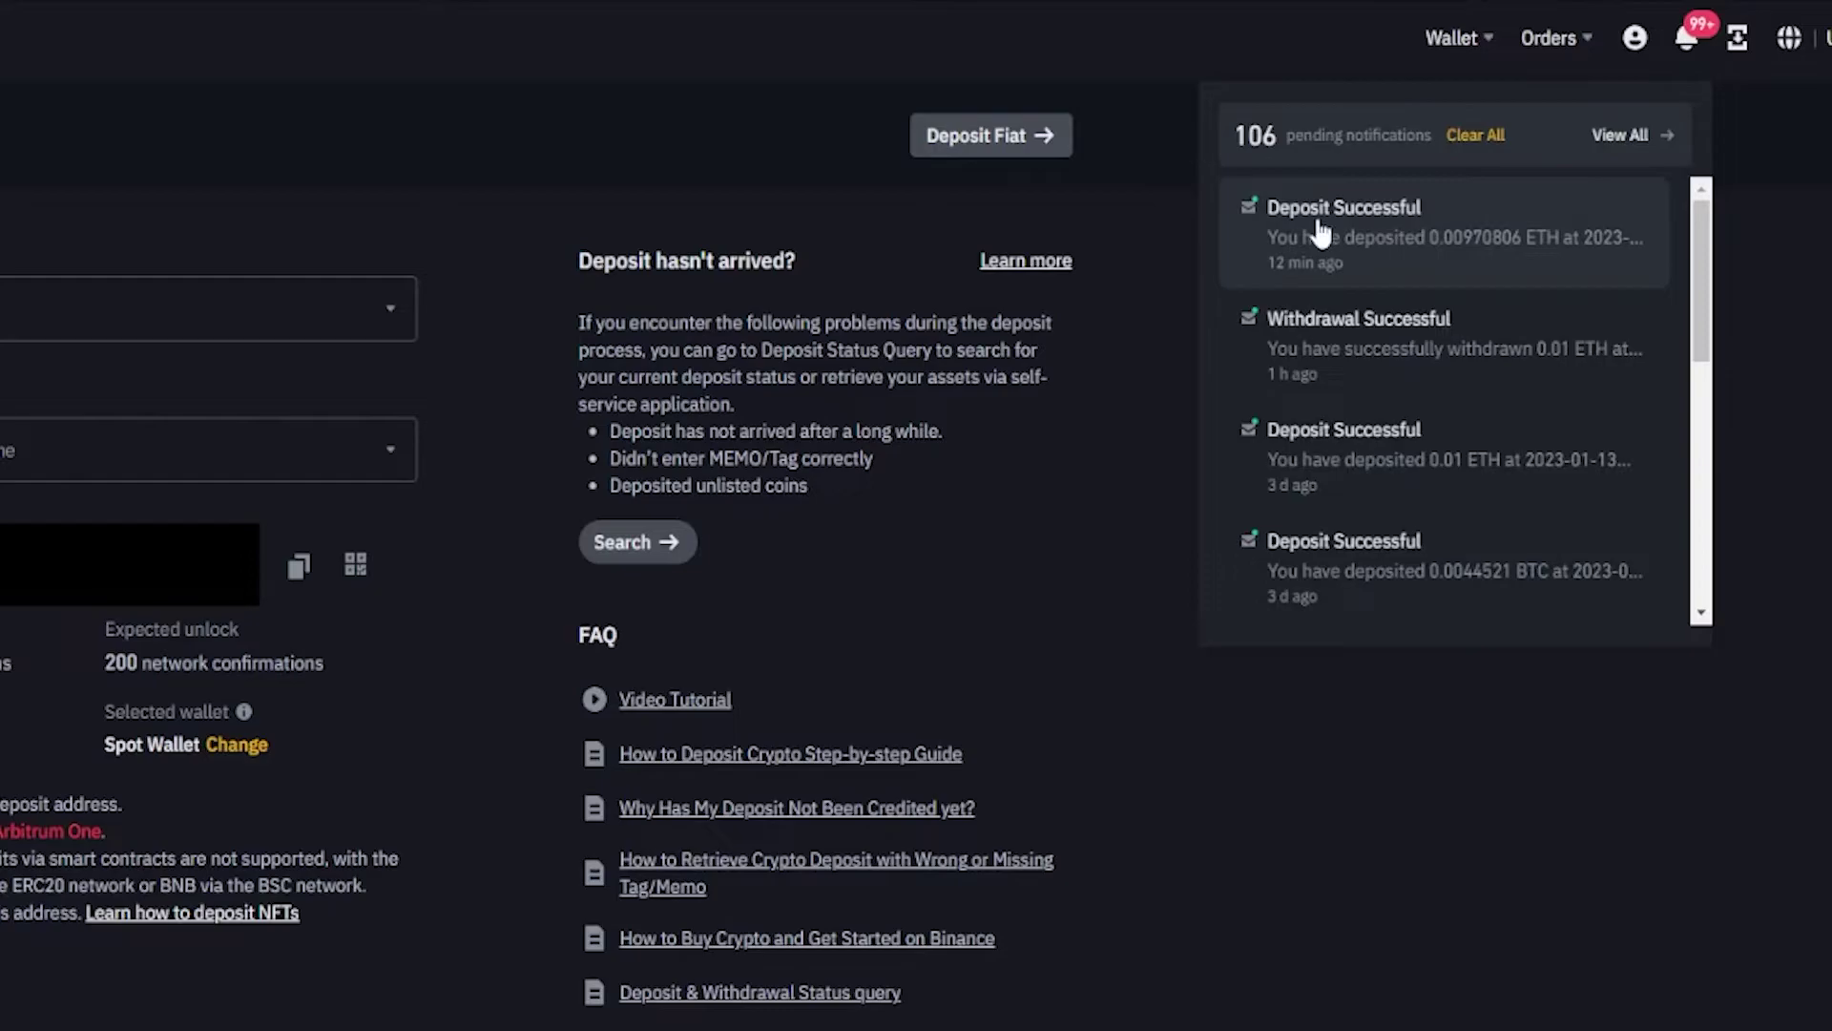
mouse_move(1441, 49)
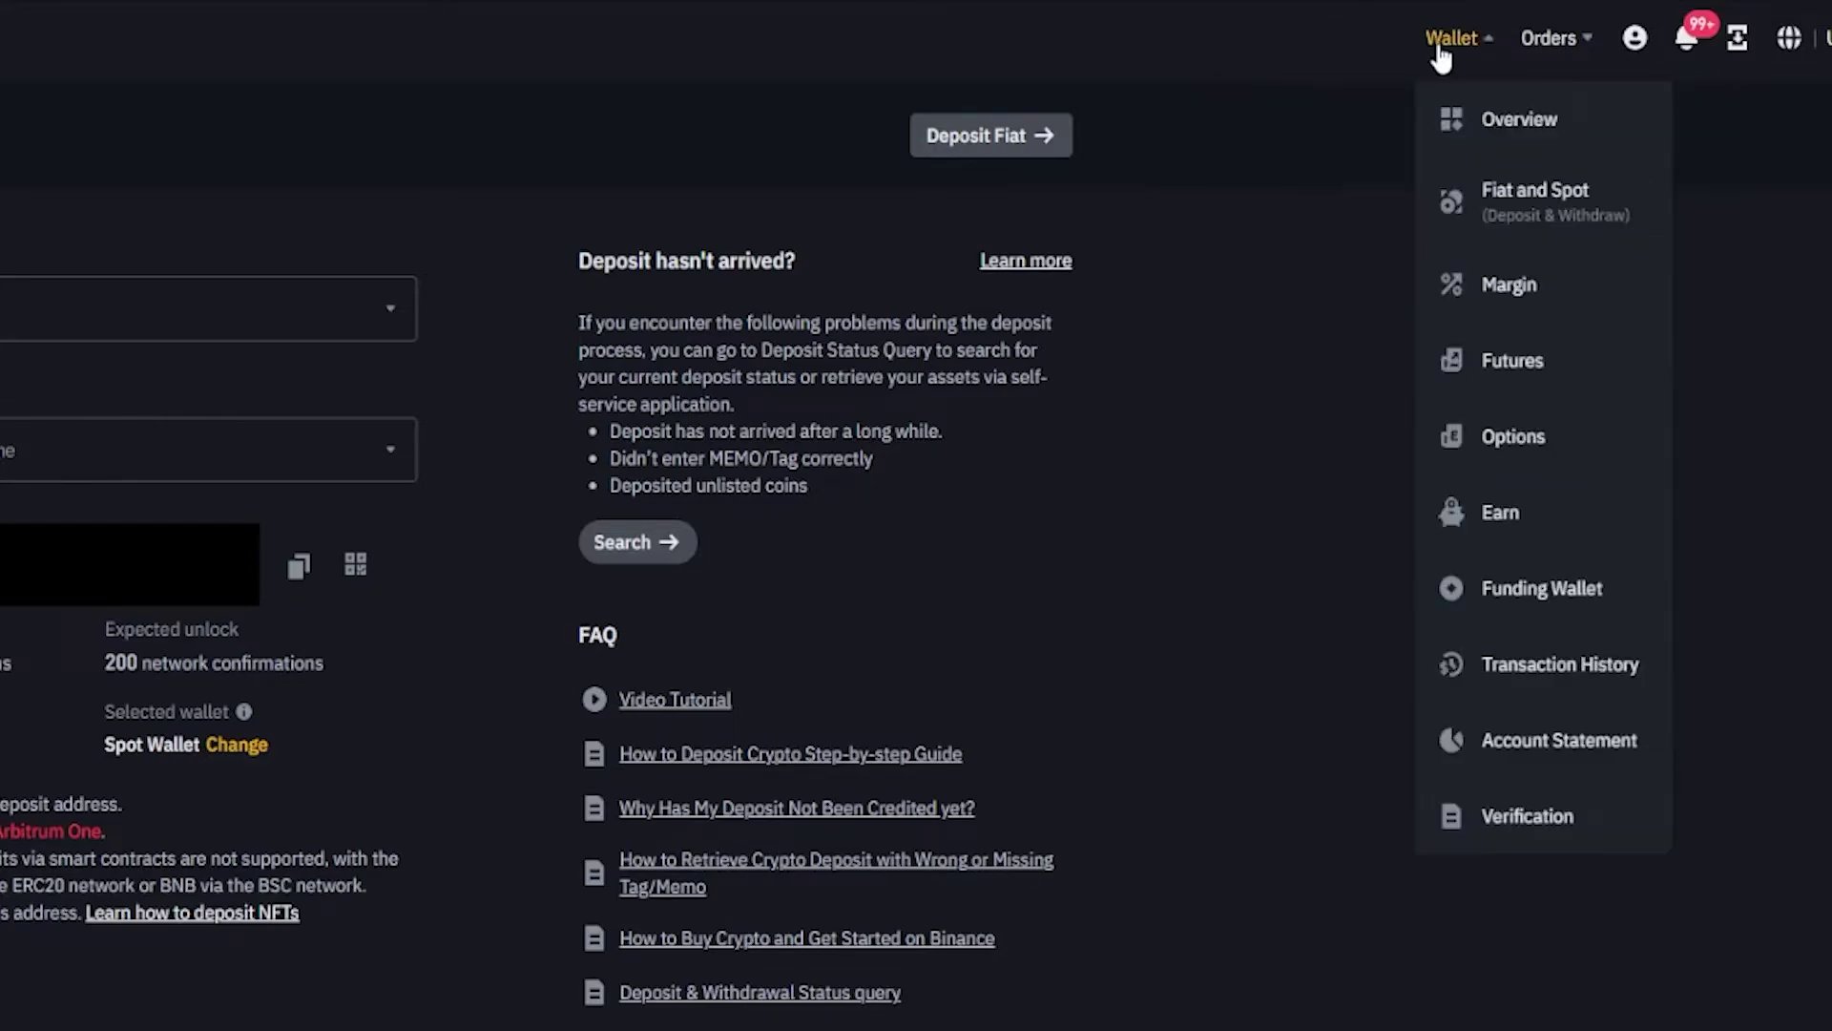
click(1541, 215)
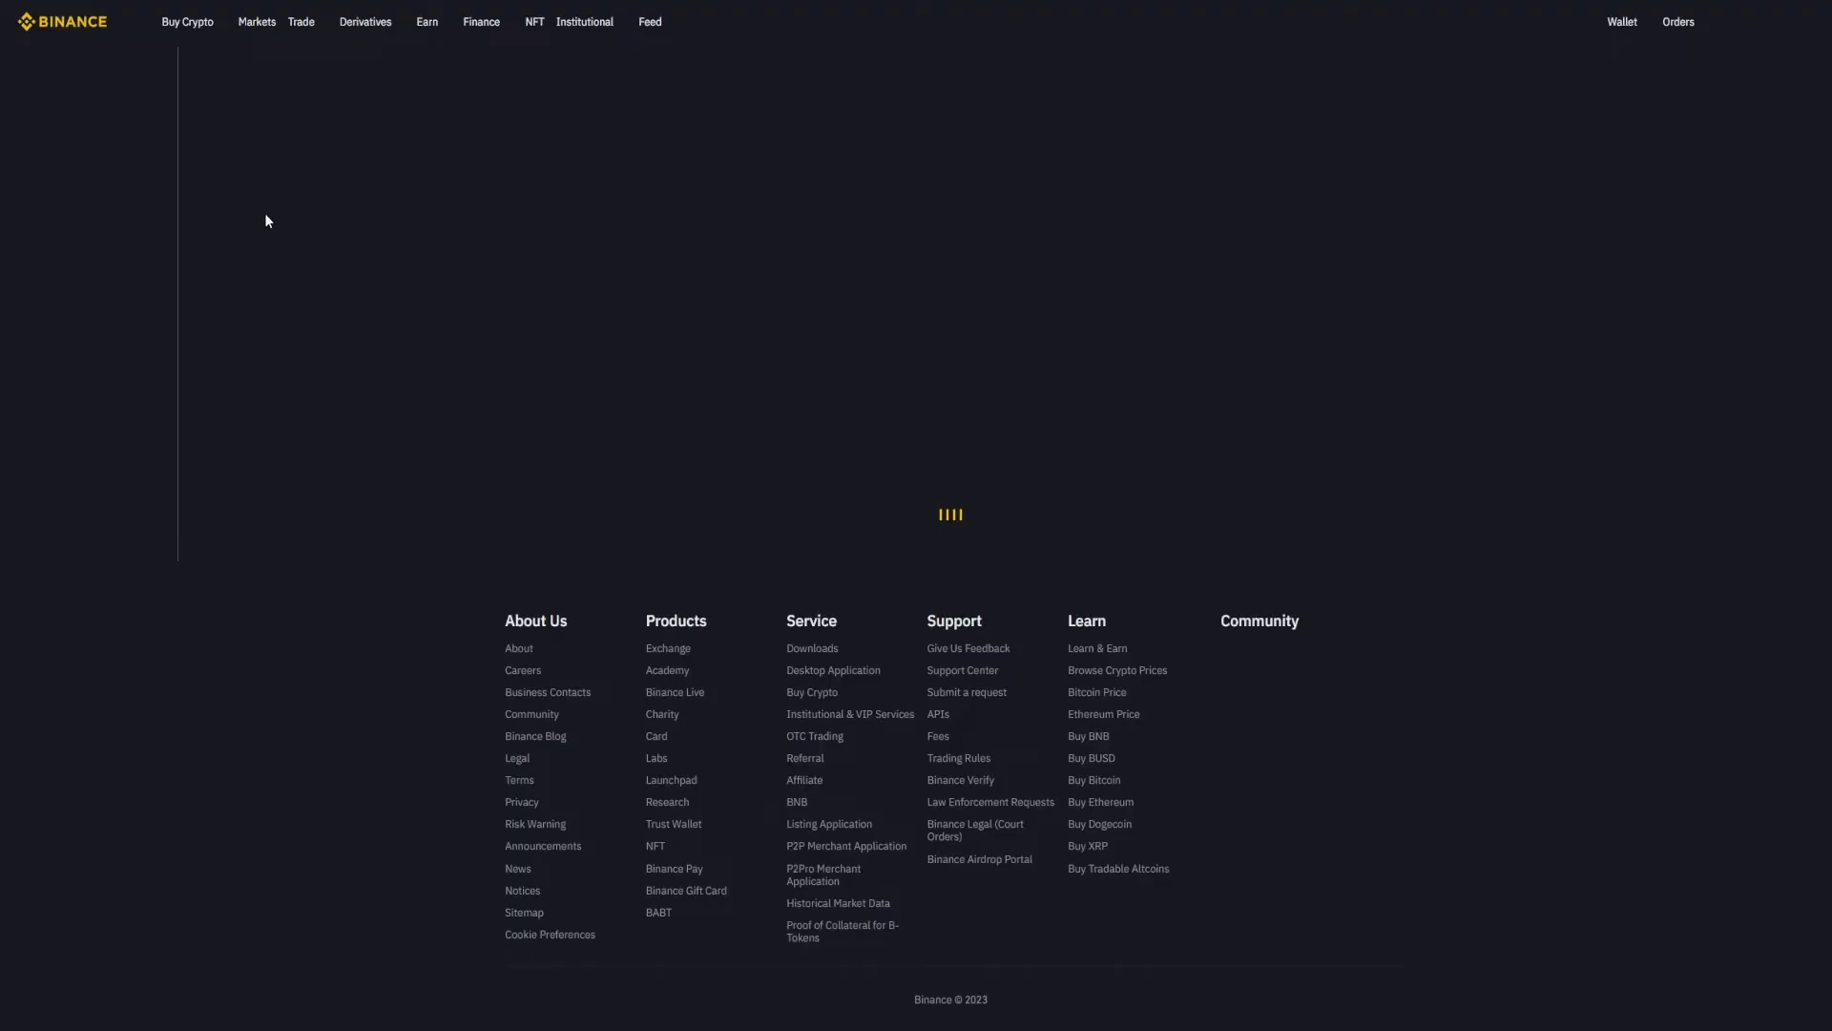
mouse_move(434, 379)
mouse_down()
mouse_move(952, 389)
mouse_move(401, 376)
mouse_up()
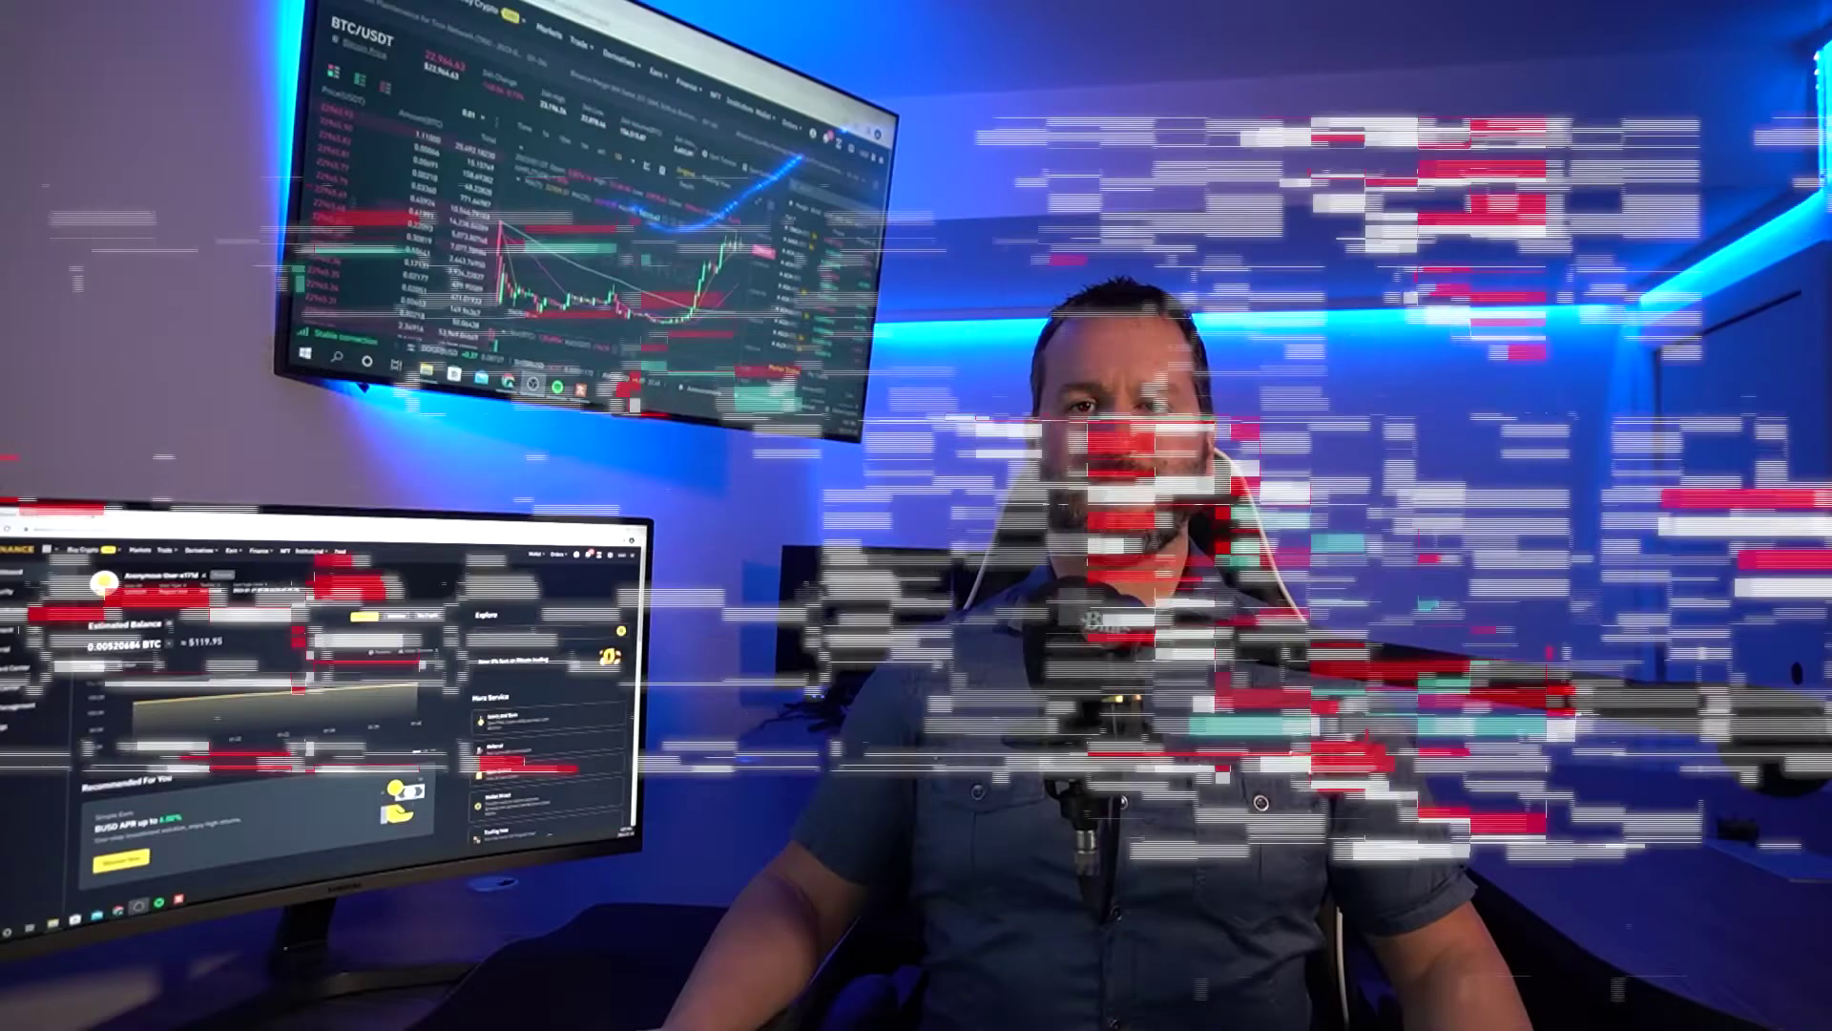